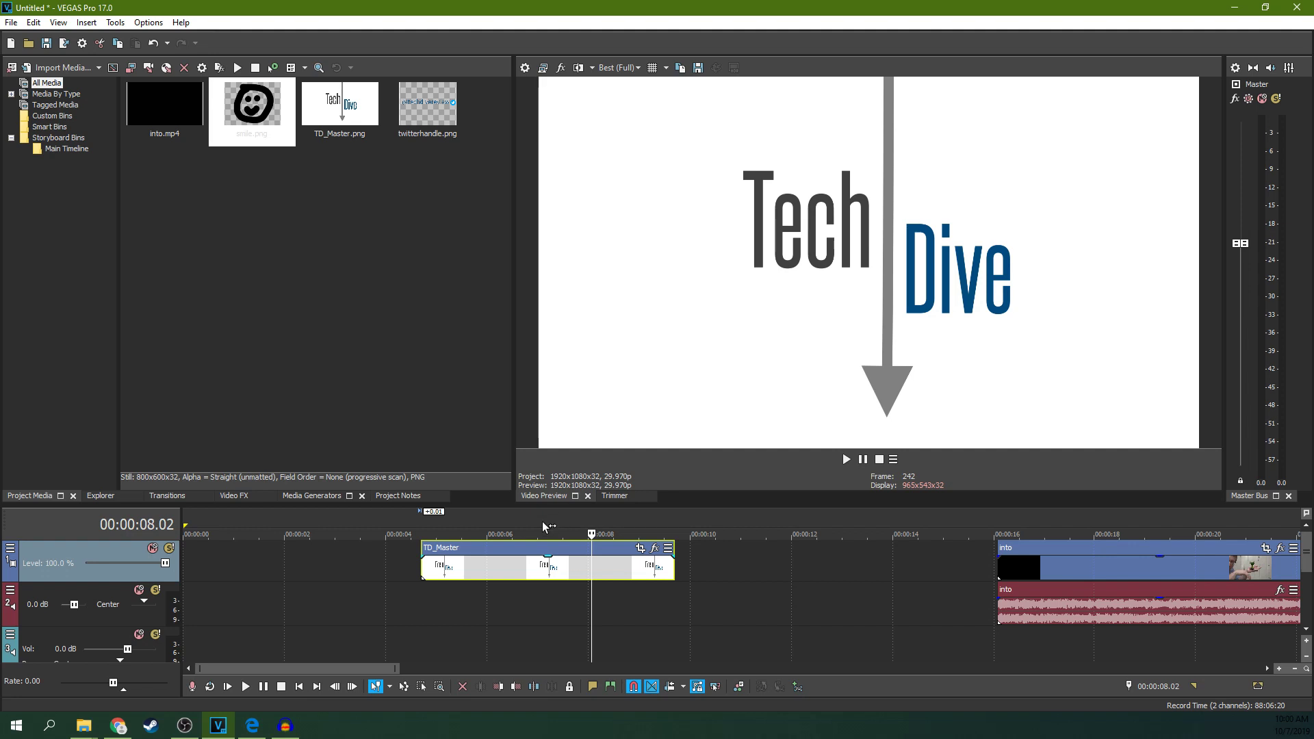
- Close the Video Preview and leave an empty project with the Video FX plug-in list docked across the top
left_click(588, 496)
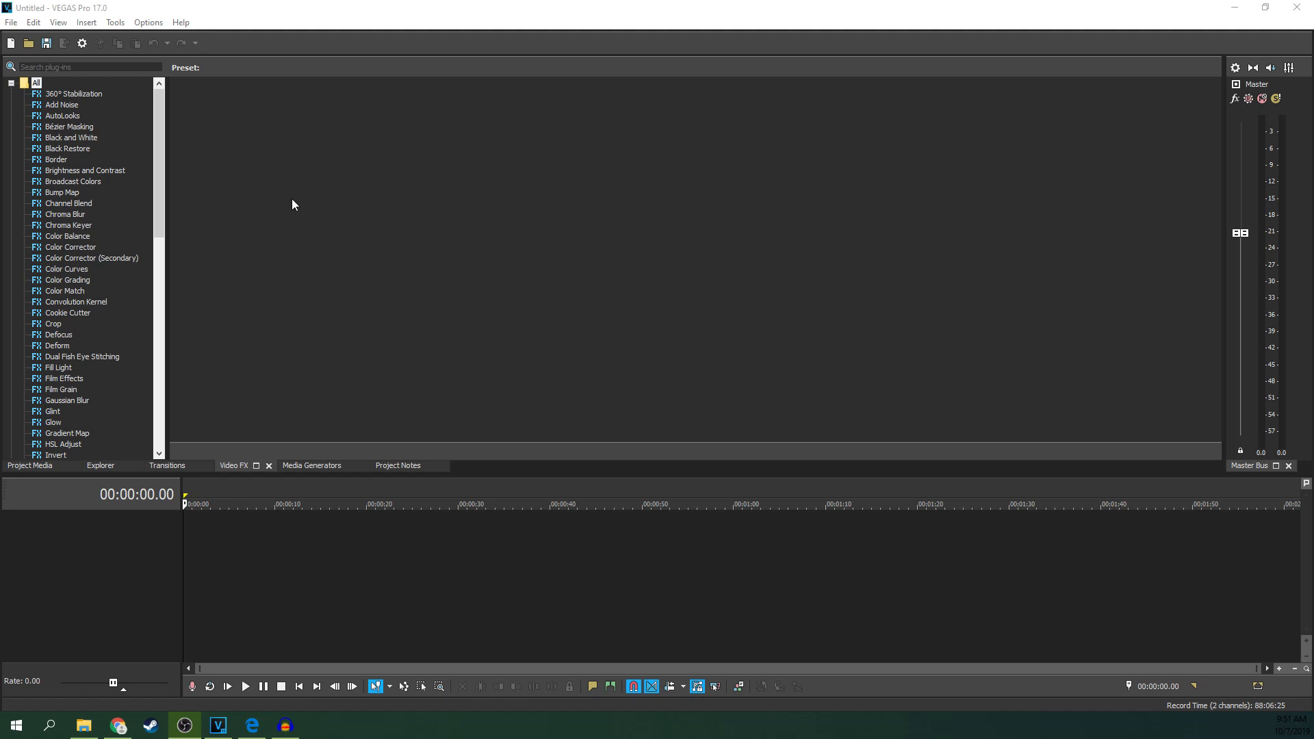
left_click_drag(160, 147, 593, 215)
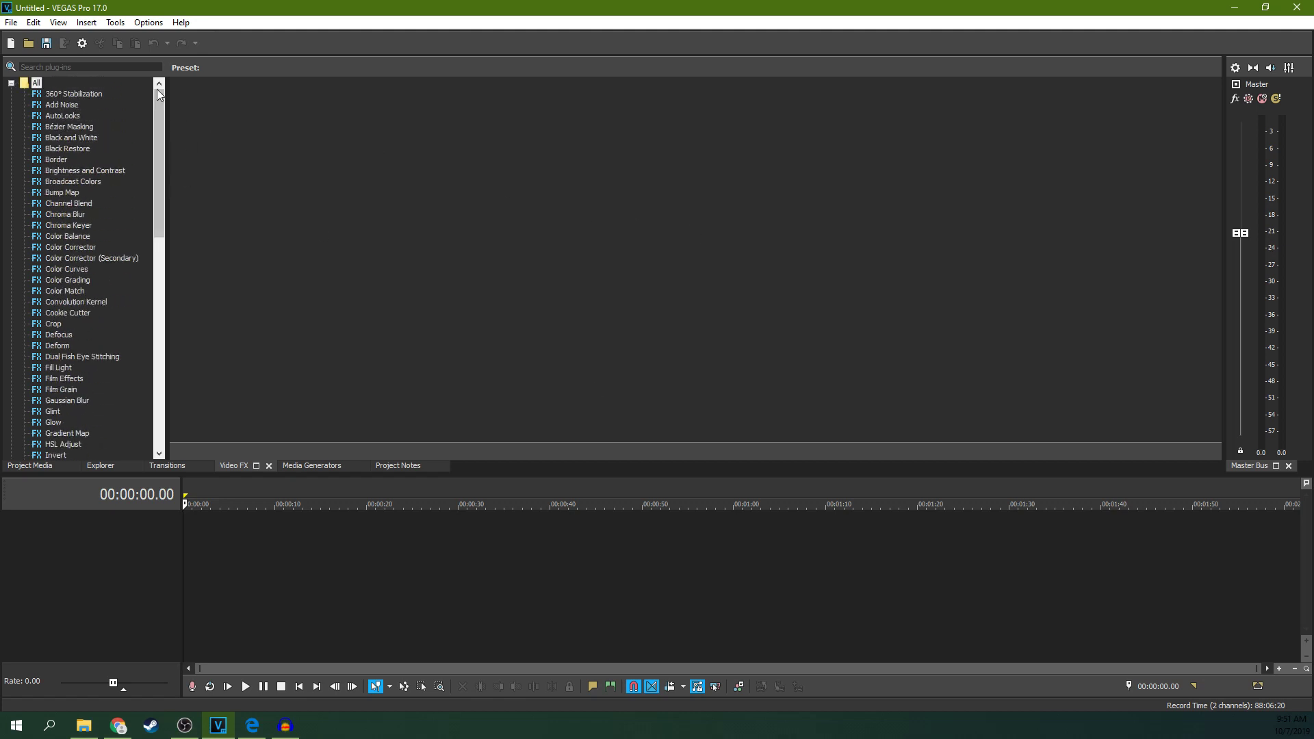
- Apply the Default window layout, then enlarge the upper panes and Video Preview and narrow the media area
left_click(58, 22)
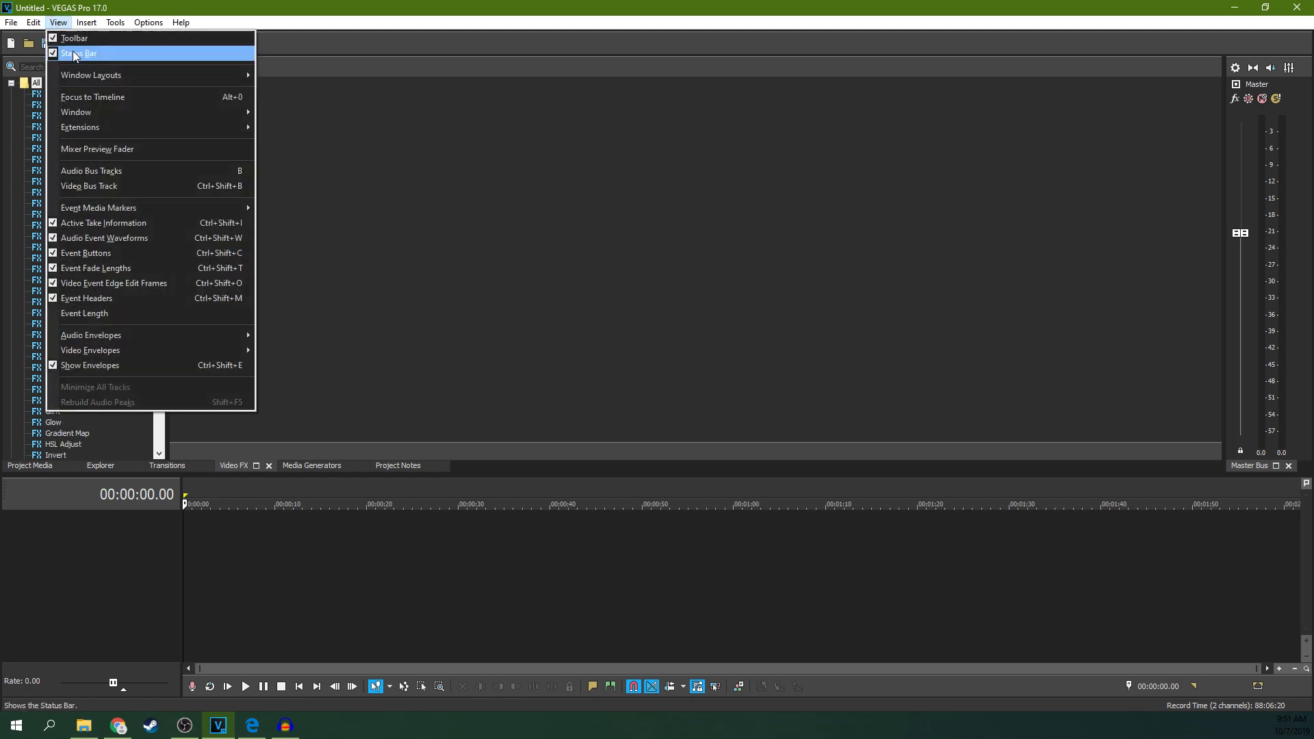
mouse_move(88, 76)
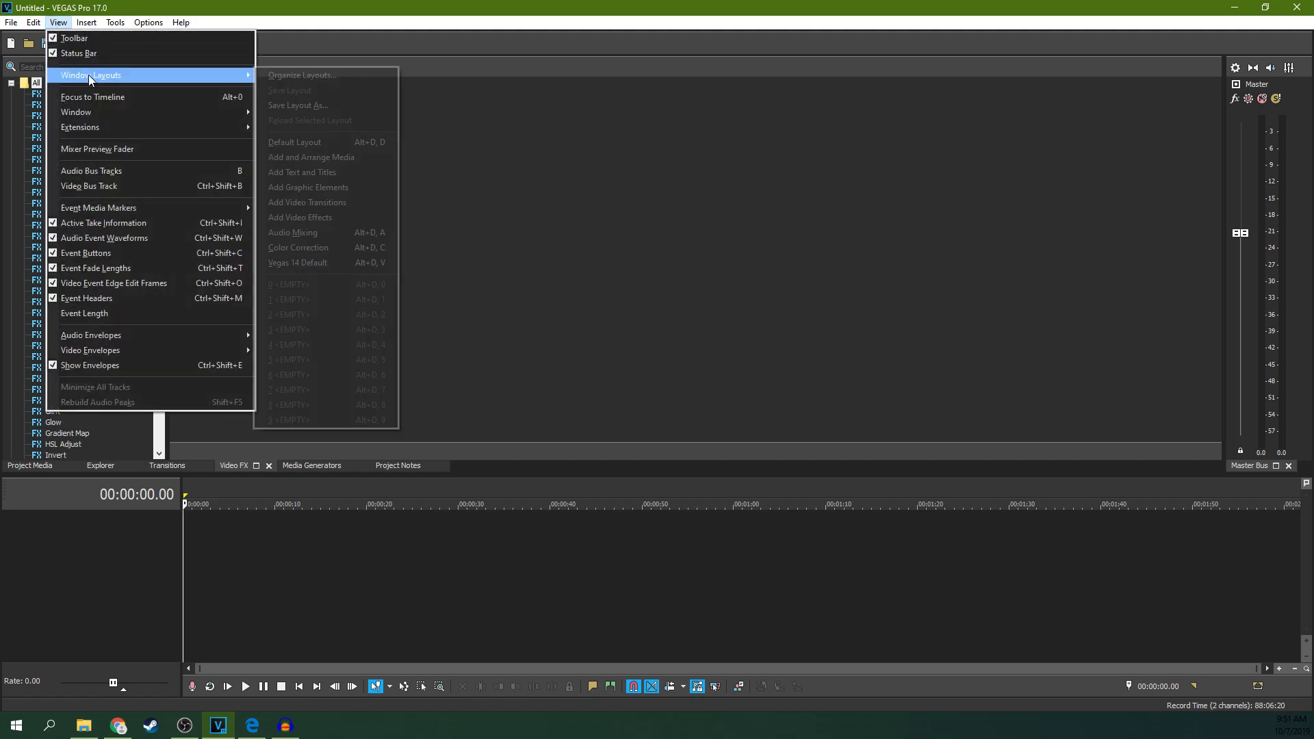
left_click(349, 144)
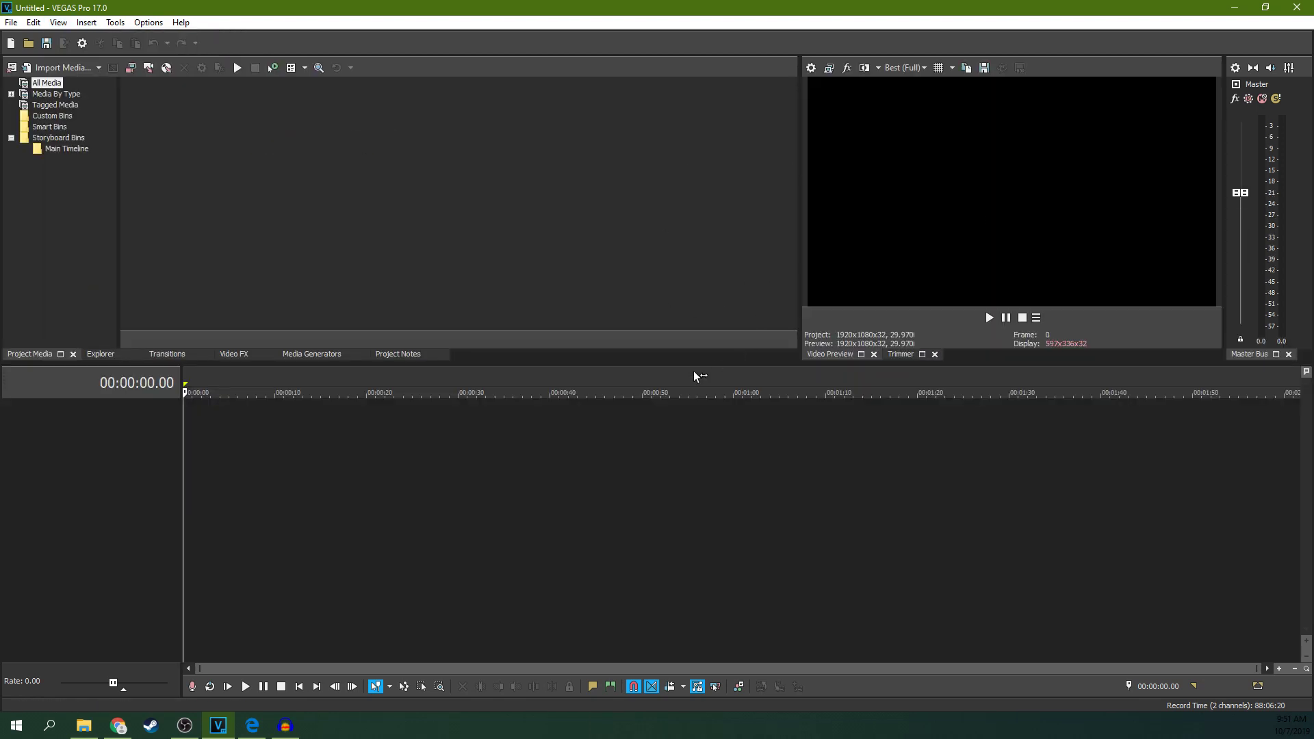
left_click_drag(692, 364, 688, 510)
left_click_drag(800, 292, 514, 288)
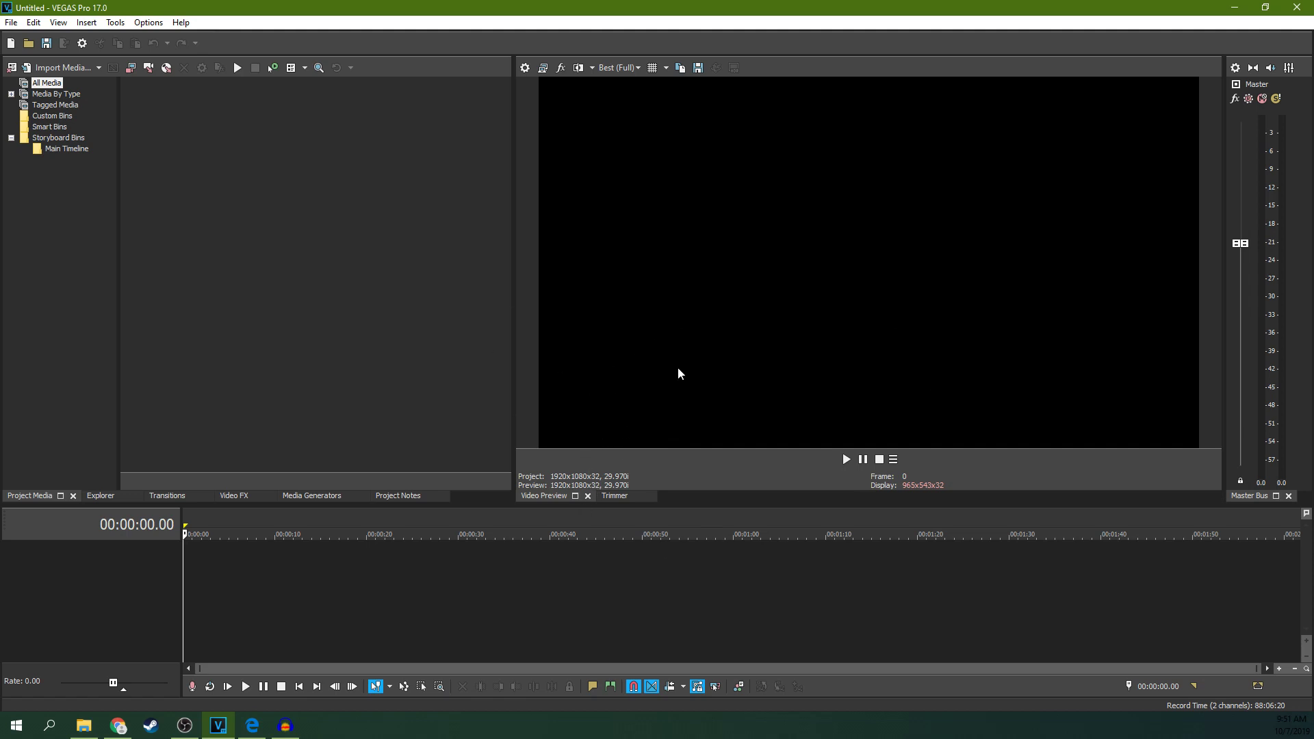
left_click(58, 22)
- Reapply the Default Layout, slide the Tech Dive logo event along the timeline, and set the playhead
mouse_move(170, 82)
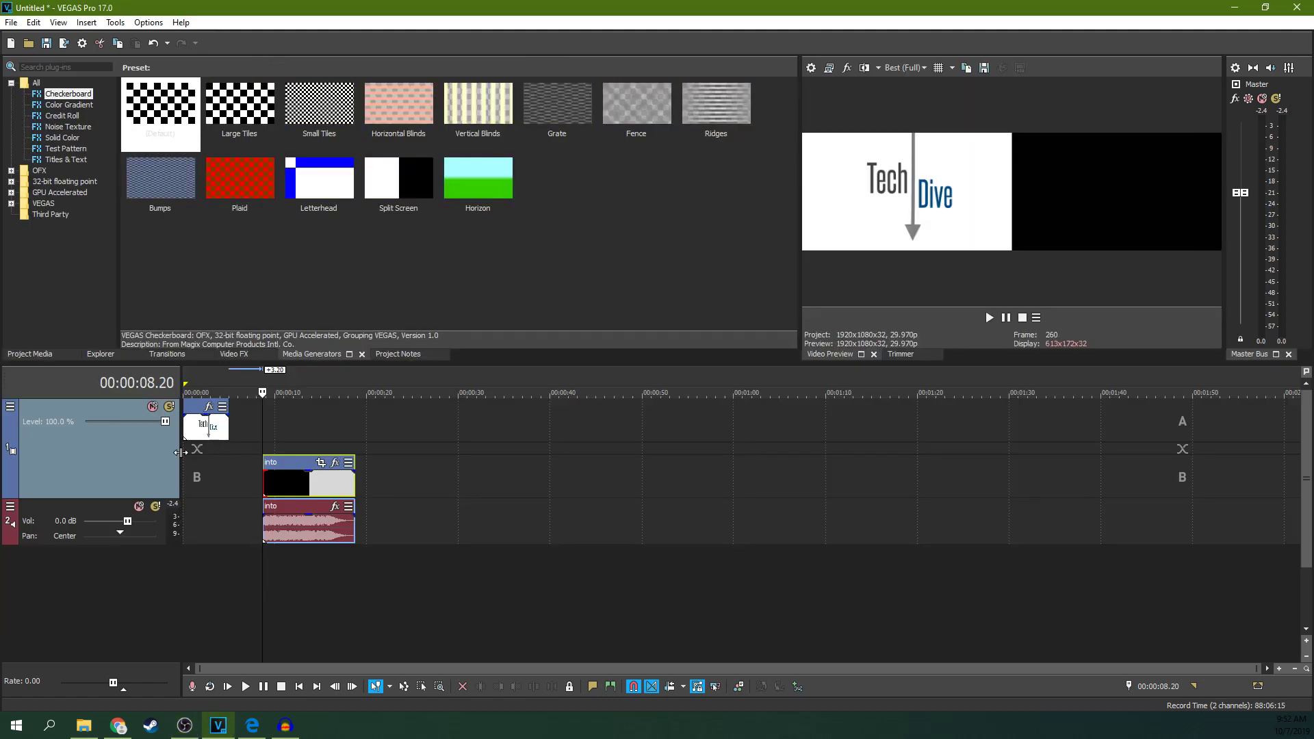
left_click_drag(218, 431, 367, 471)
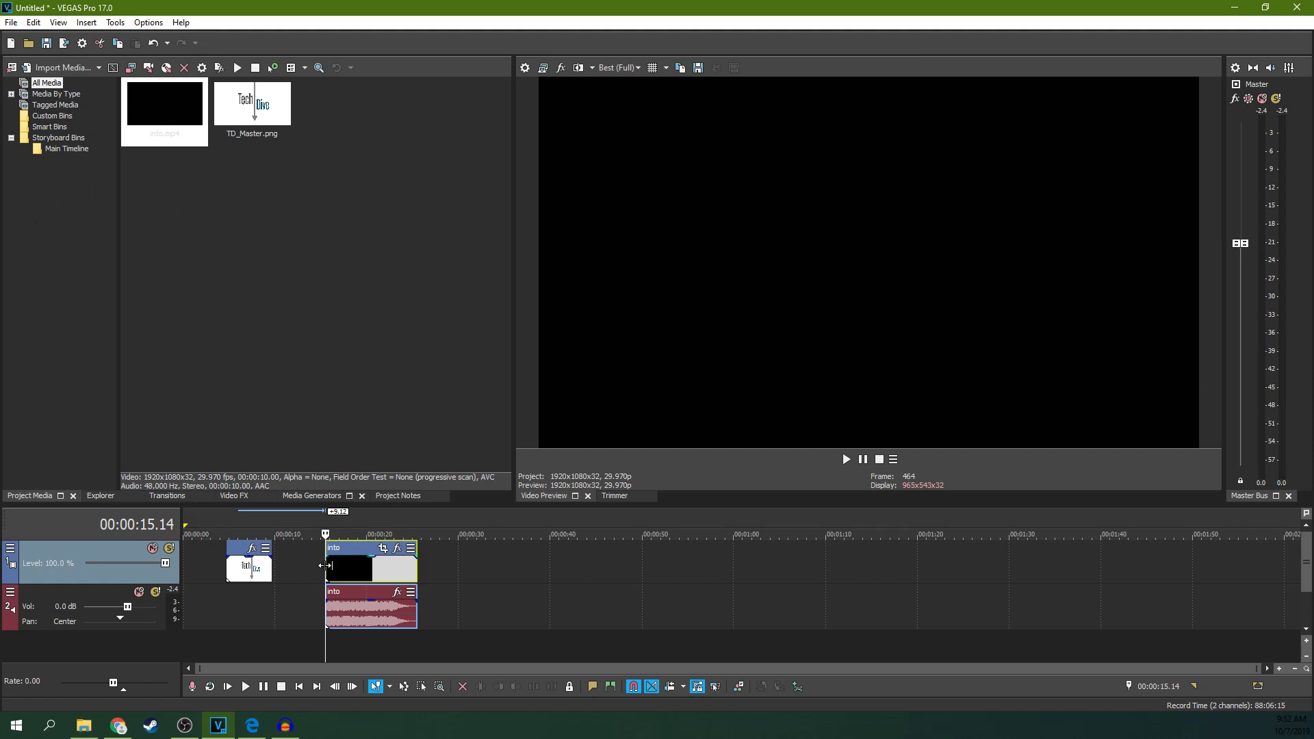
left_click(416, 568)
- Collapse the video and audio tracks, then expand both back to show the waveform and thumbnails
left_click_drag(117, 582, 135, 555)
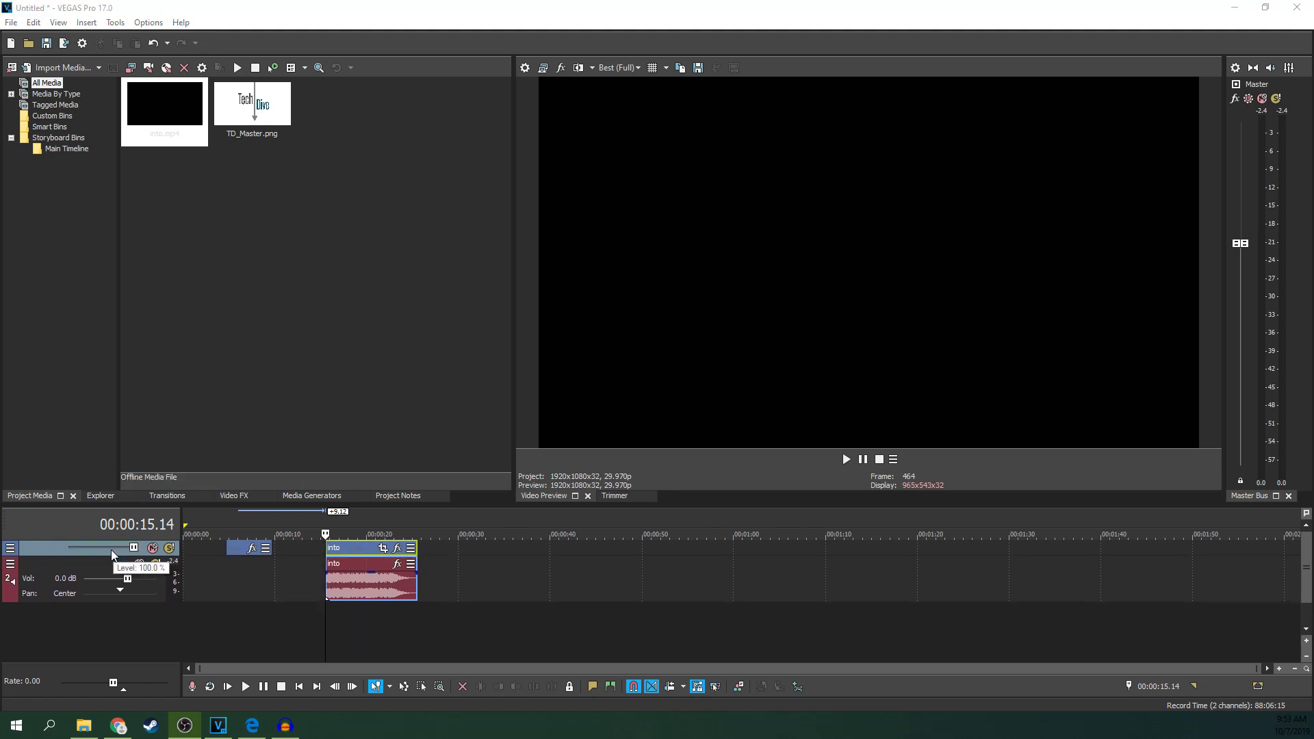
left_click_drag(106, 604, 106, 572)
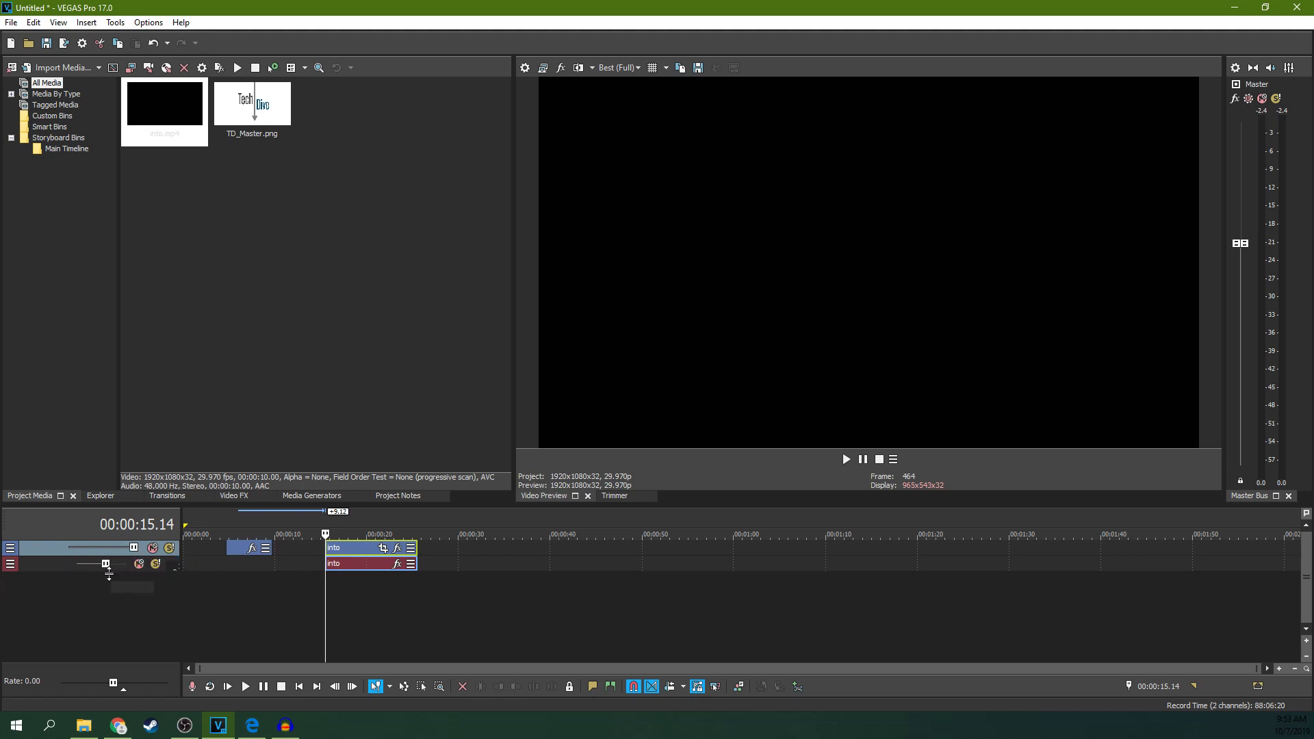
left_click_drag(107, 573, 109, 601)
left_click_drag(114, 556, 115, 582)
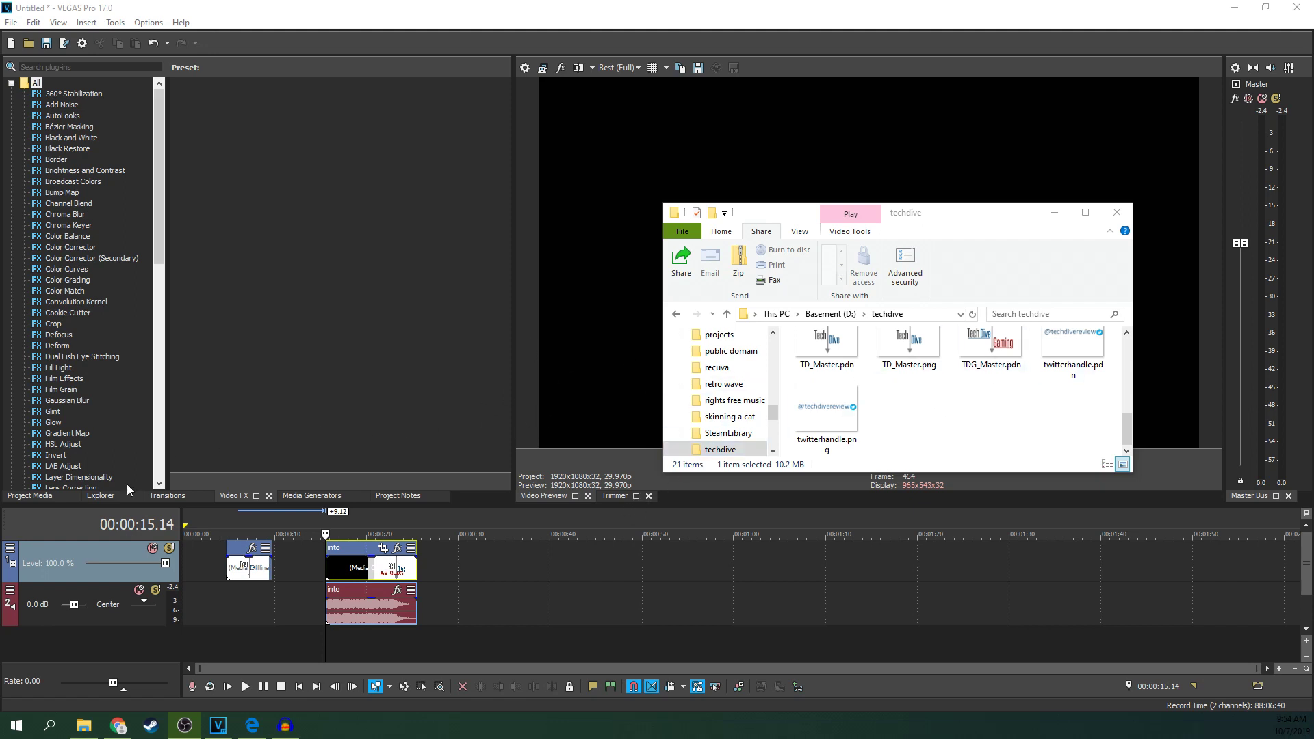
- Cycle through the Explorer, Video FX and Media Generators tabs, ending on Project Media
left_click(101, 495)
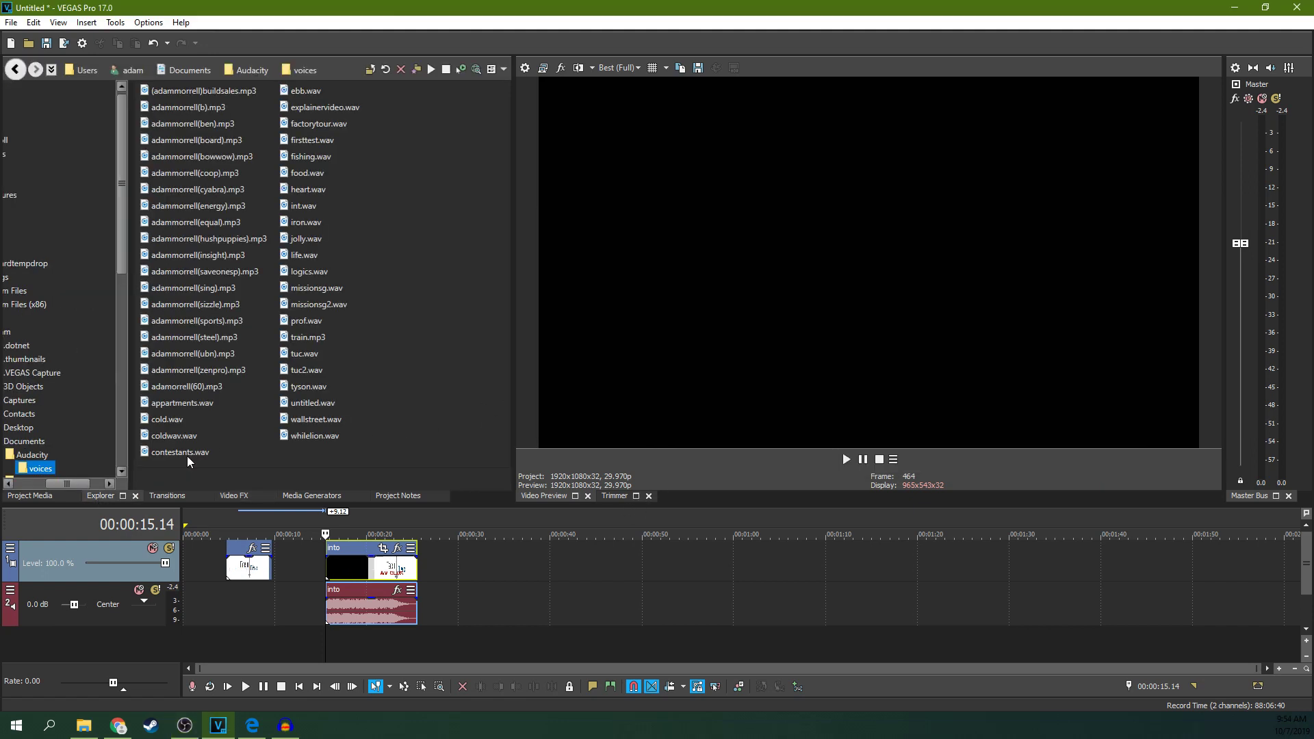
left_click(238, 497)
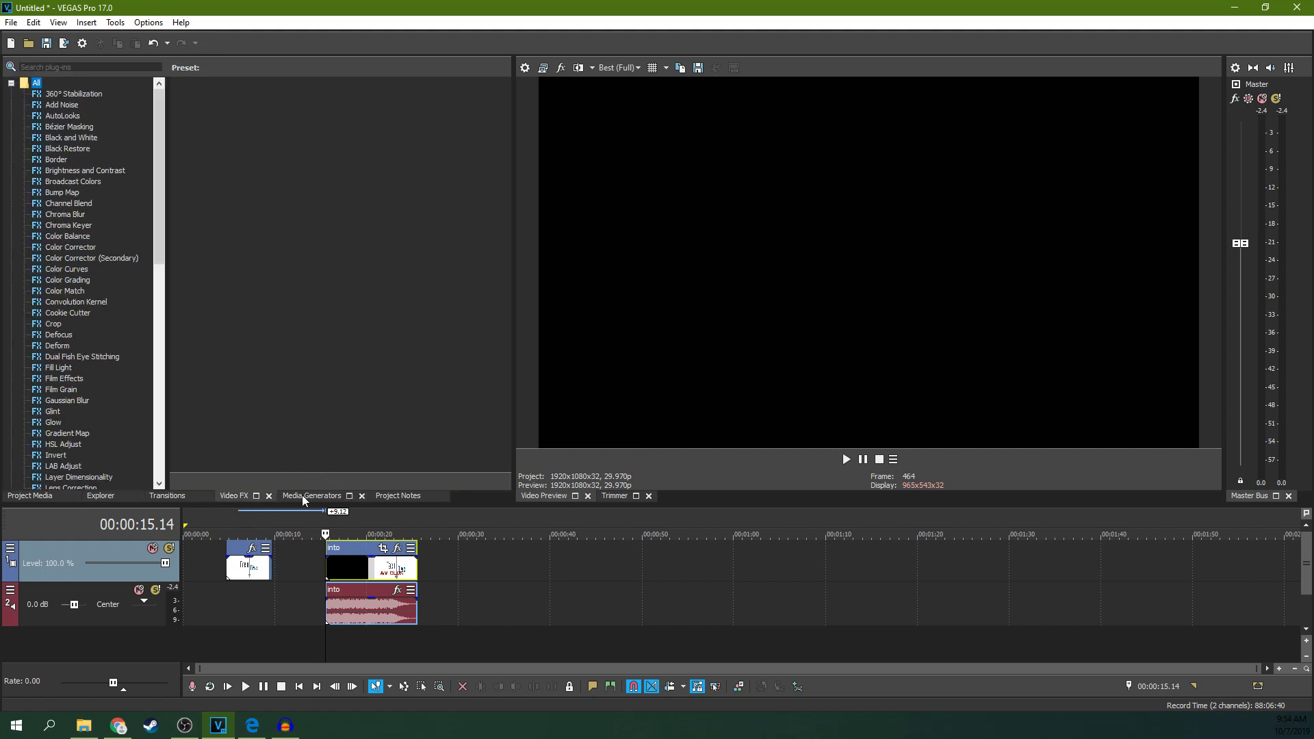
left_click(305, 497)
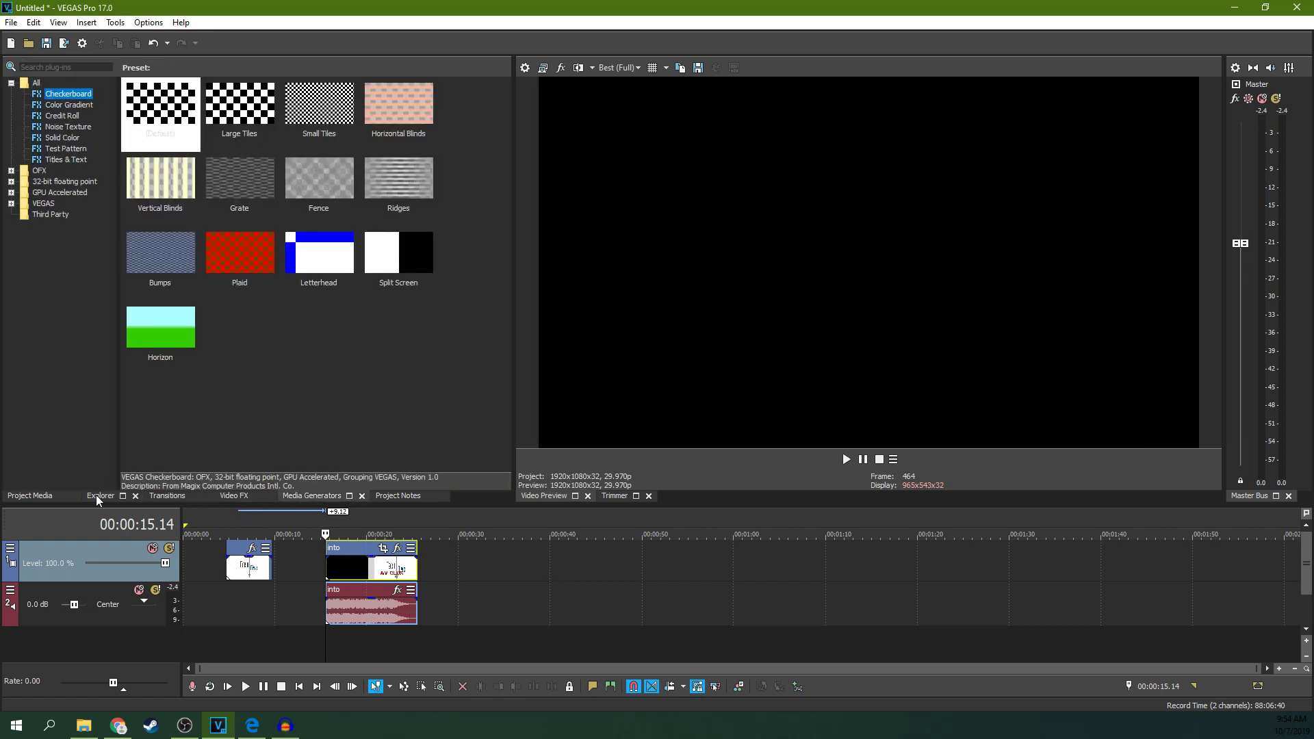
left_click(25, 497)
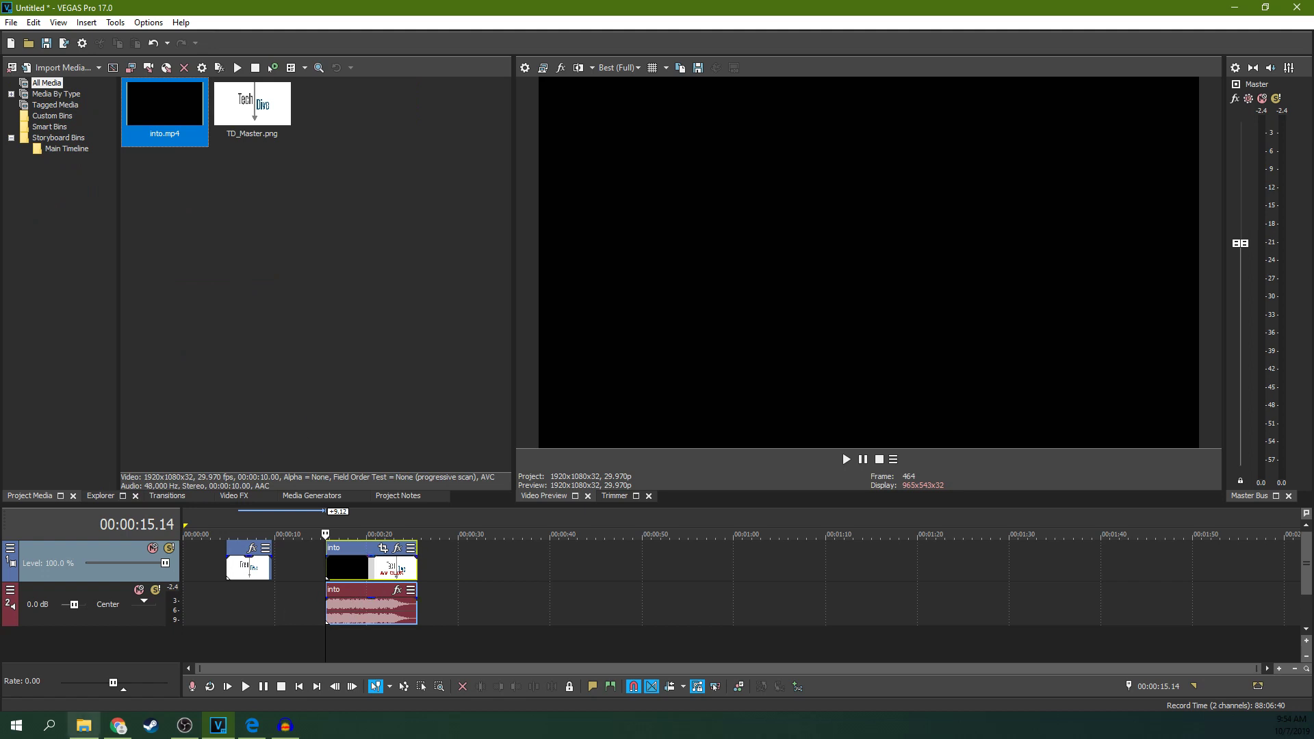
- Drag twitterhandle.png from the techdive folder into Project Media, then try bringing in TDG_Master.pdn
left_click(83, 726)
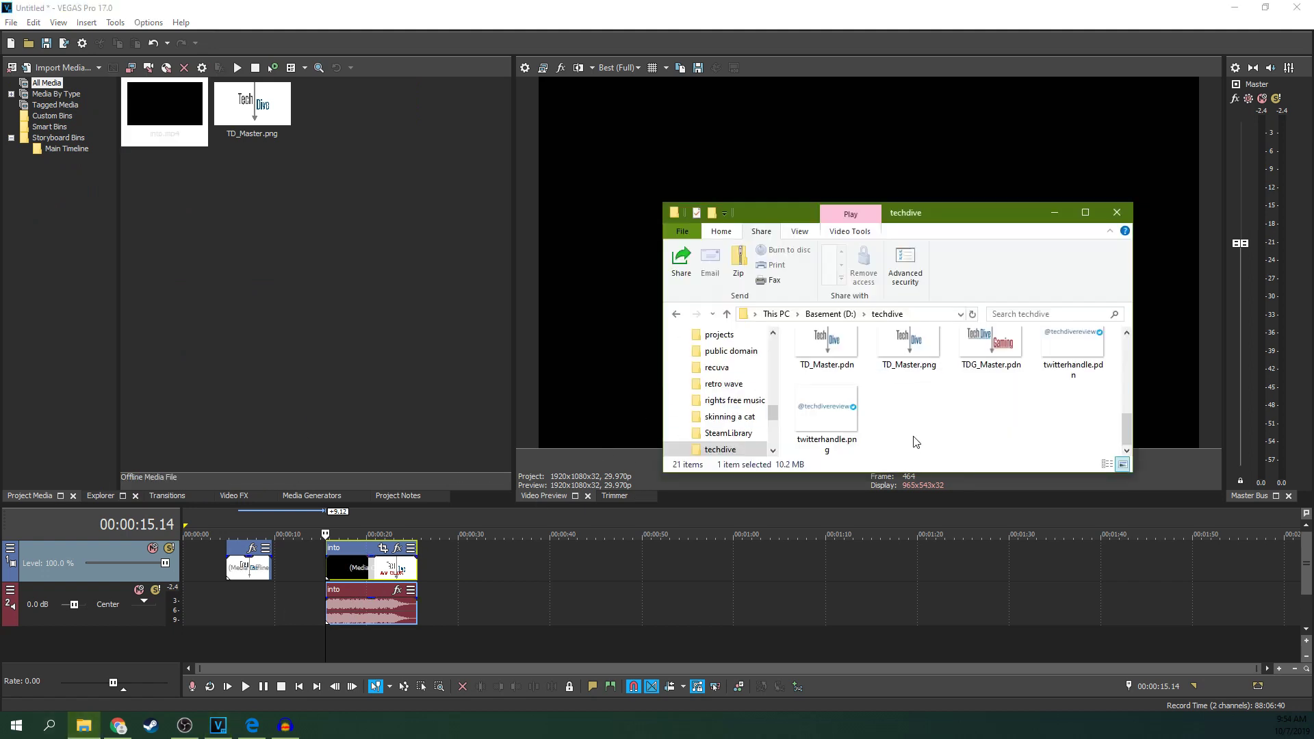
left_click_drag(826, 418, 355, 297)
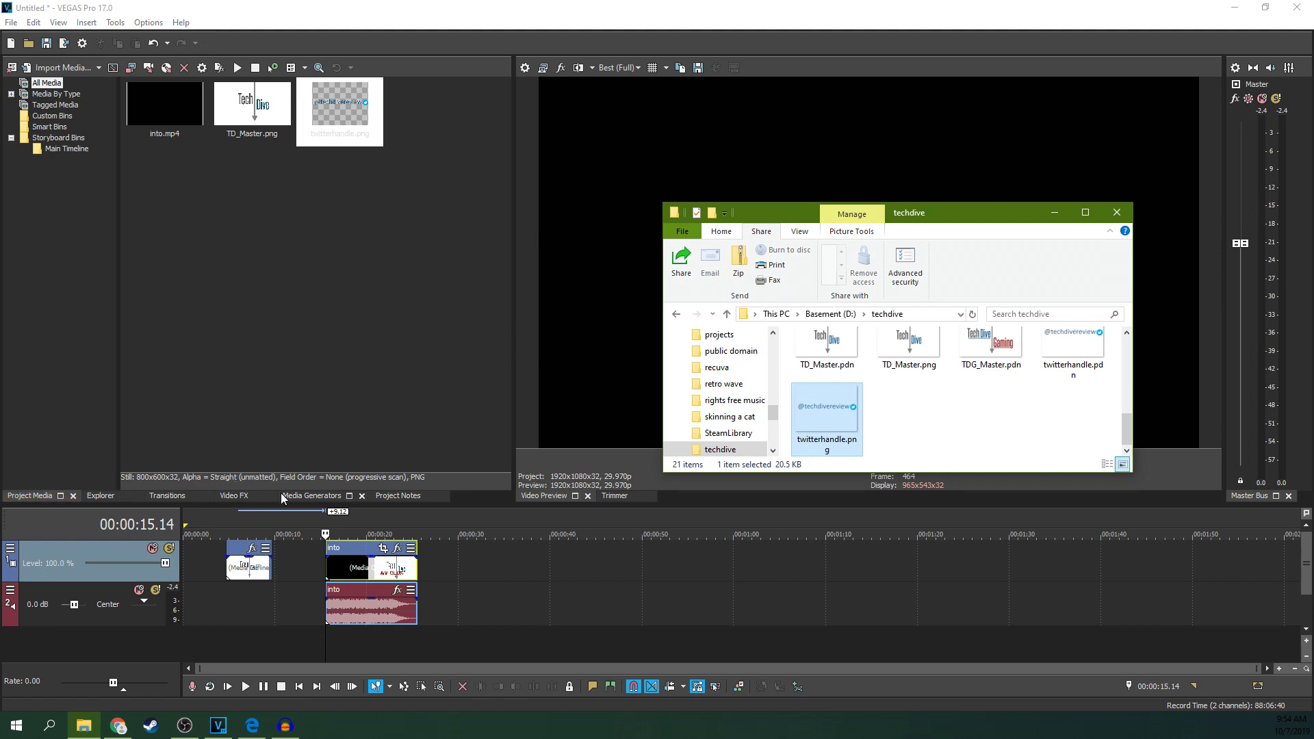
left_click(240, 498)
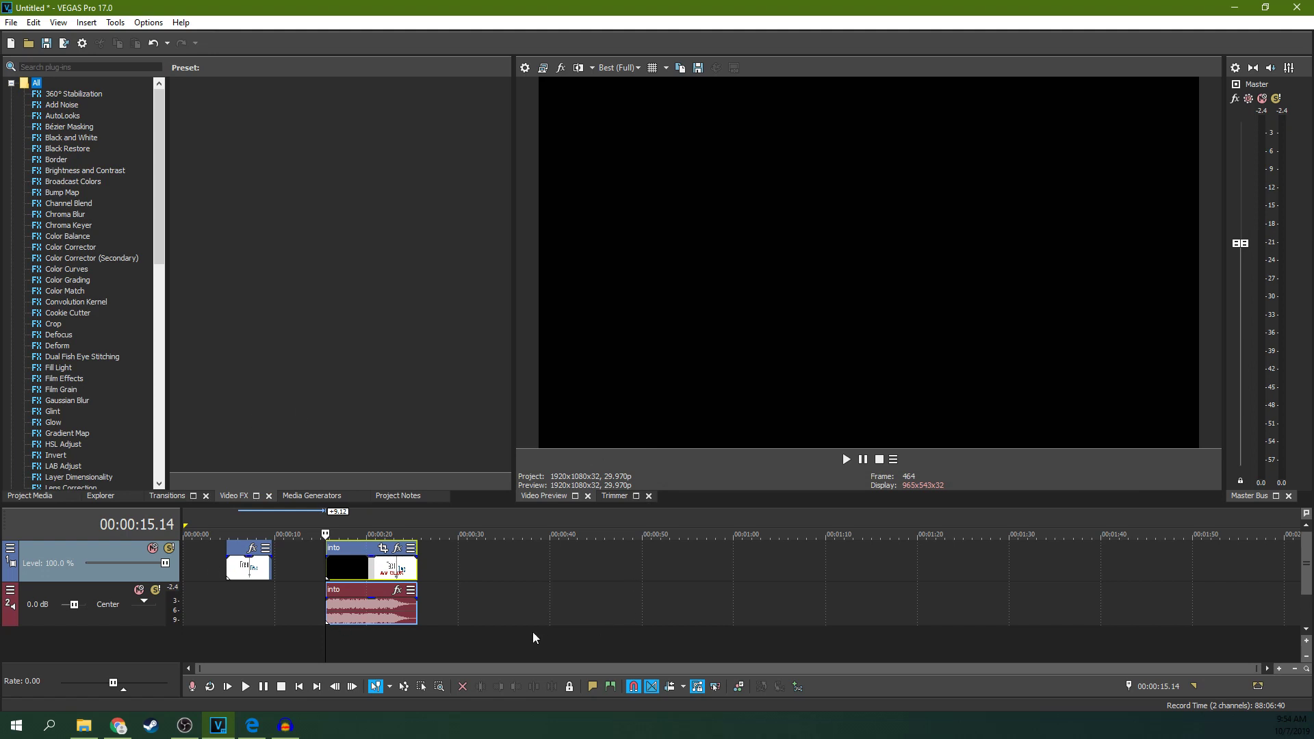
left_click(77, 731)
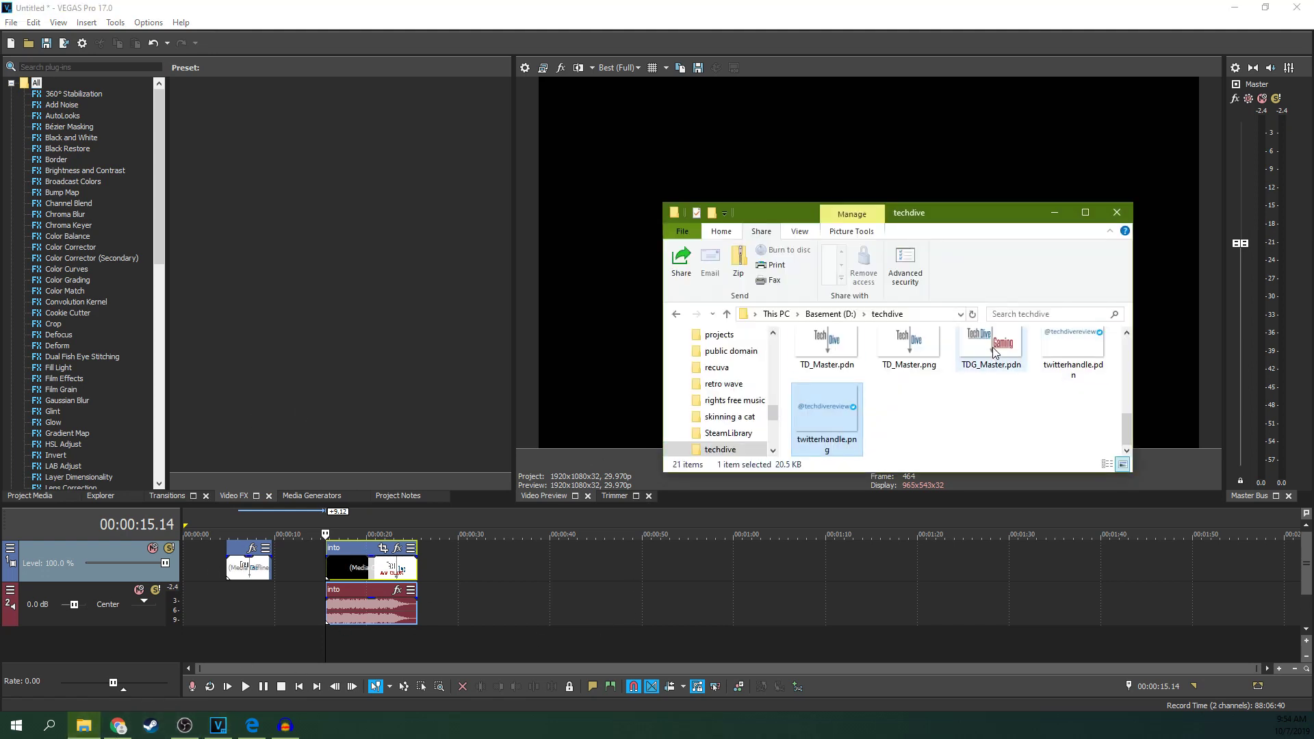
left_click_drag(1003, 368, 342, 305)
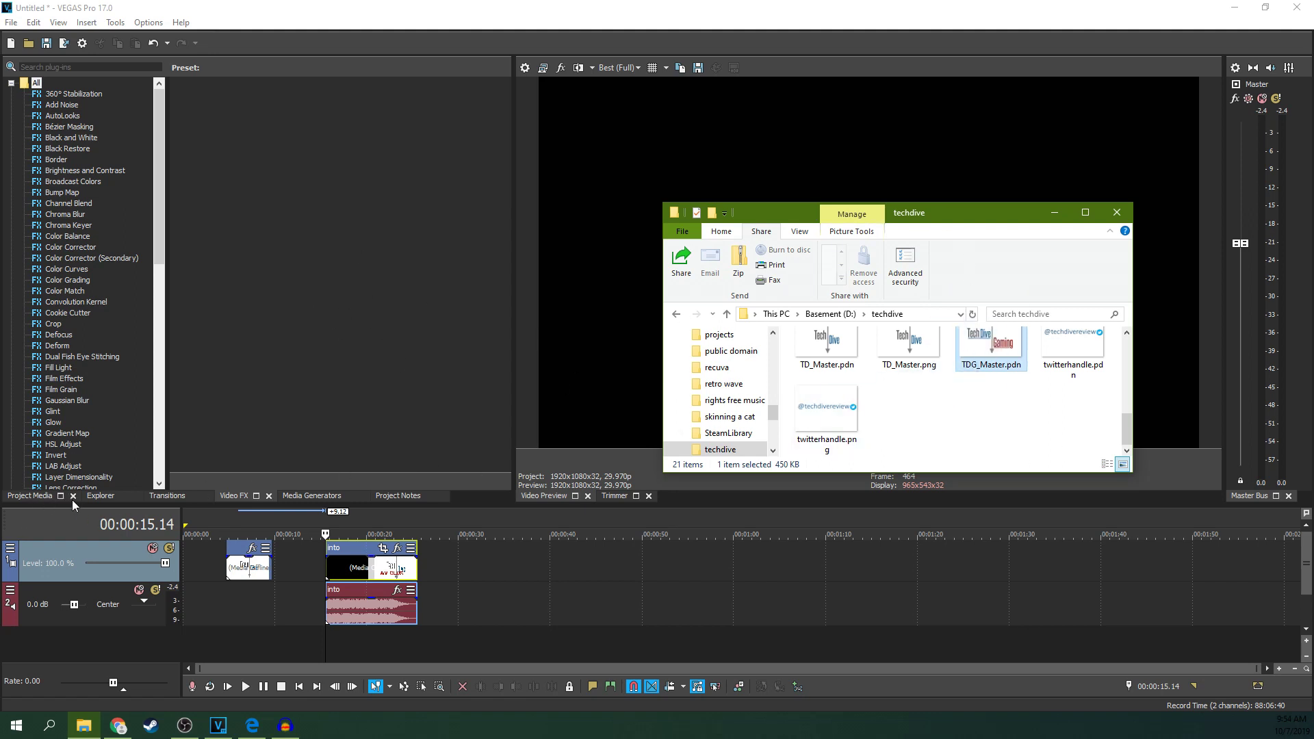
- Import smile.png from the techdive folder into the VEGAS Project Media
left_click(23, 497)
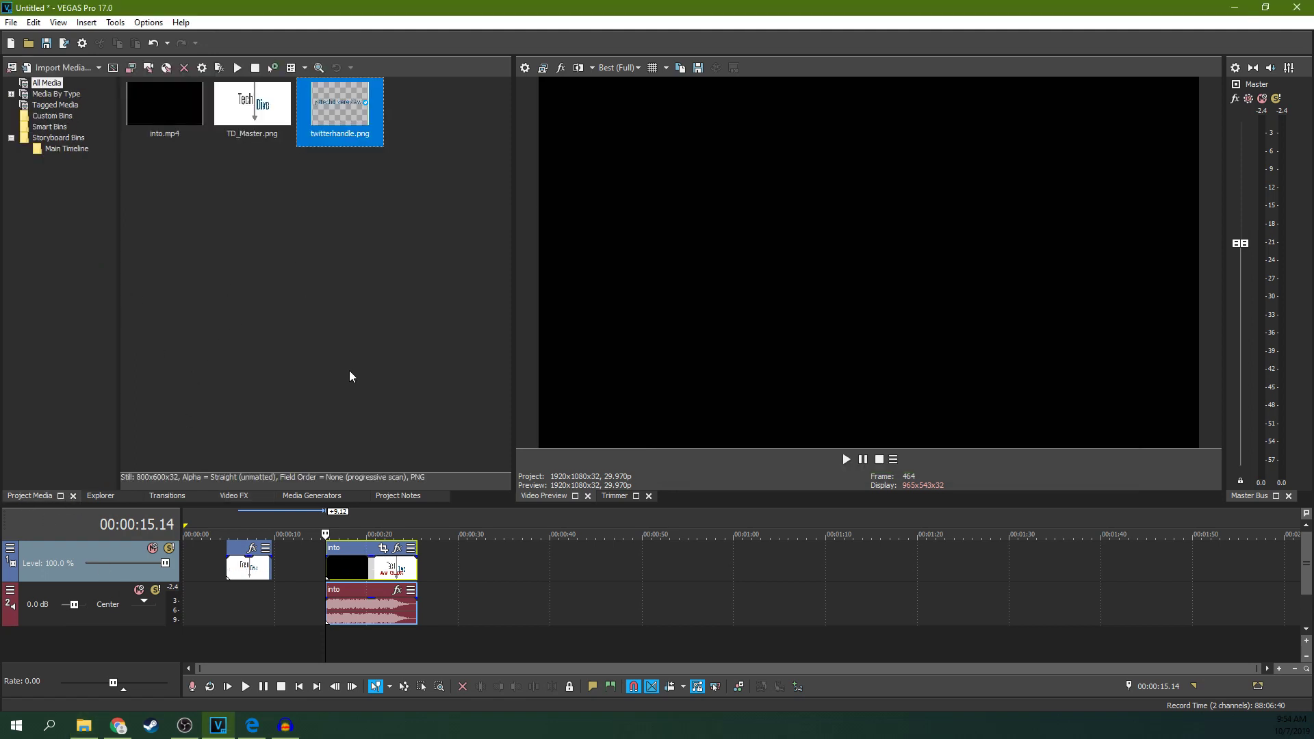
left_click(84, 725)
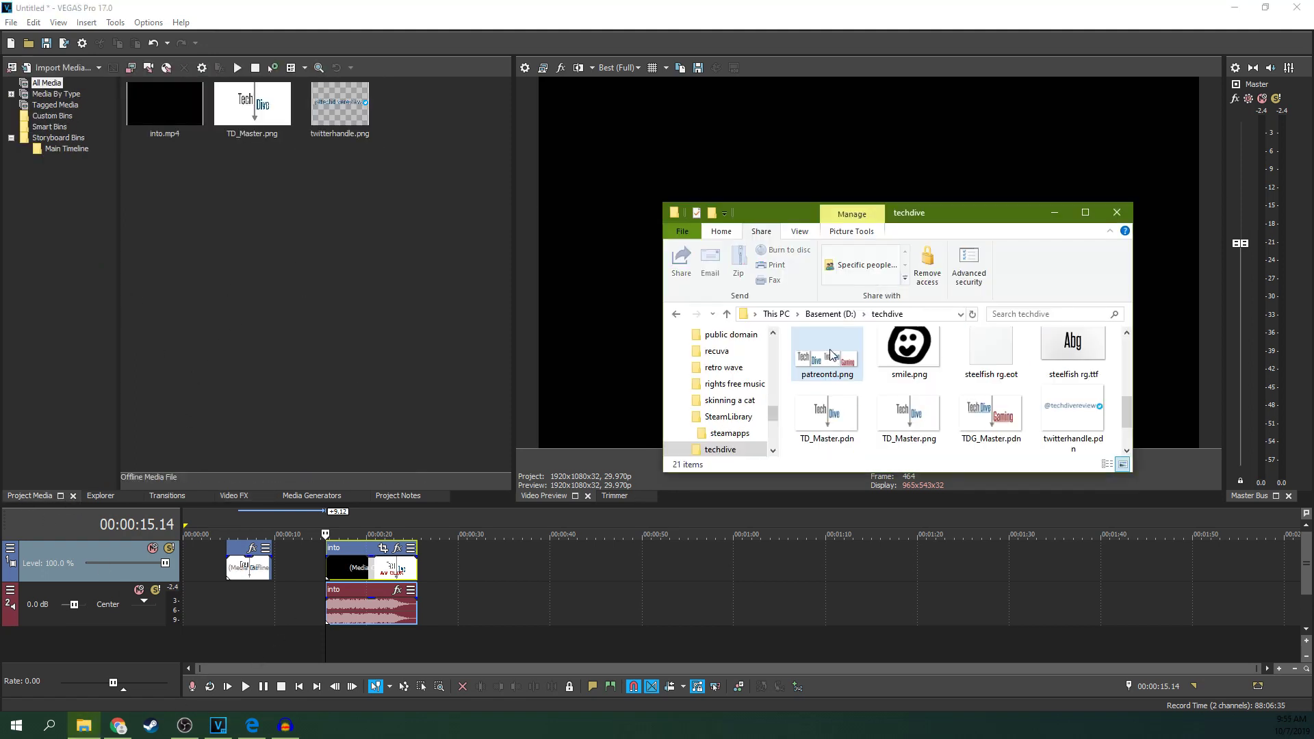
left_click_drag(908, 351, 335, 265)
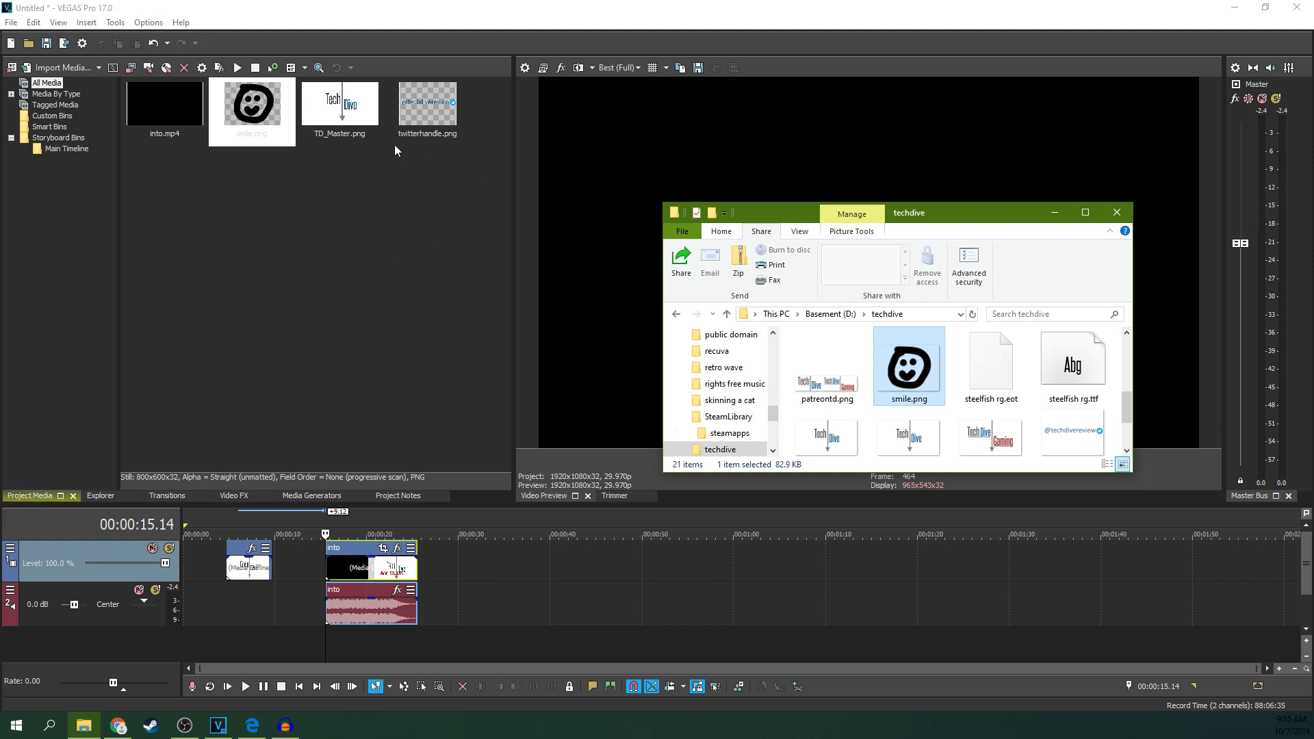
- Select TDG_Master.pdn and repeatedly drag it toward the VEGAS project, browsing the folder list
scroll(1050, 360, "down", 3)
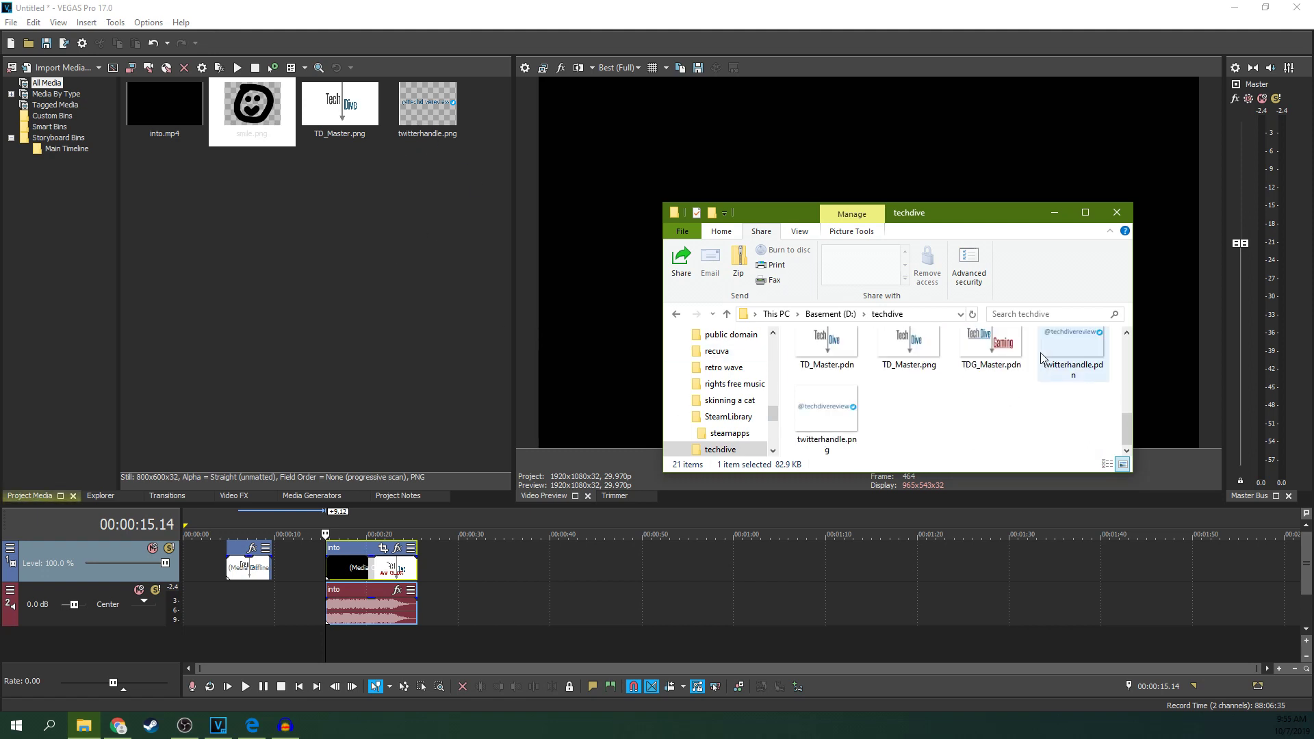
left_click(995, 349)
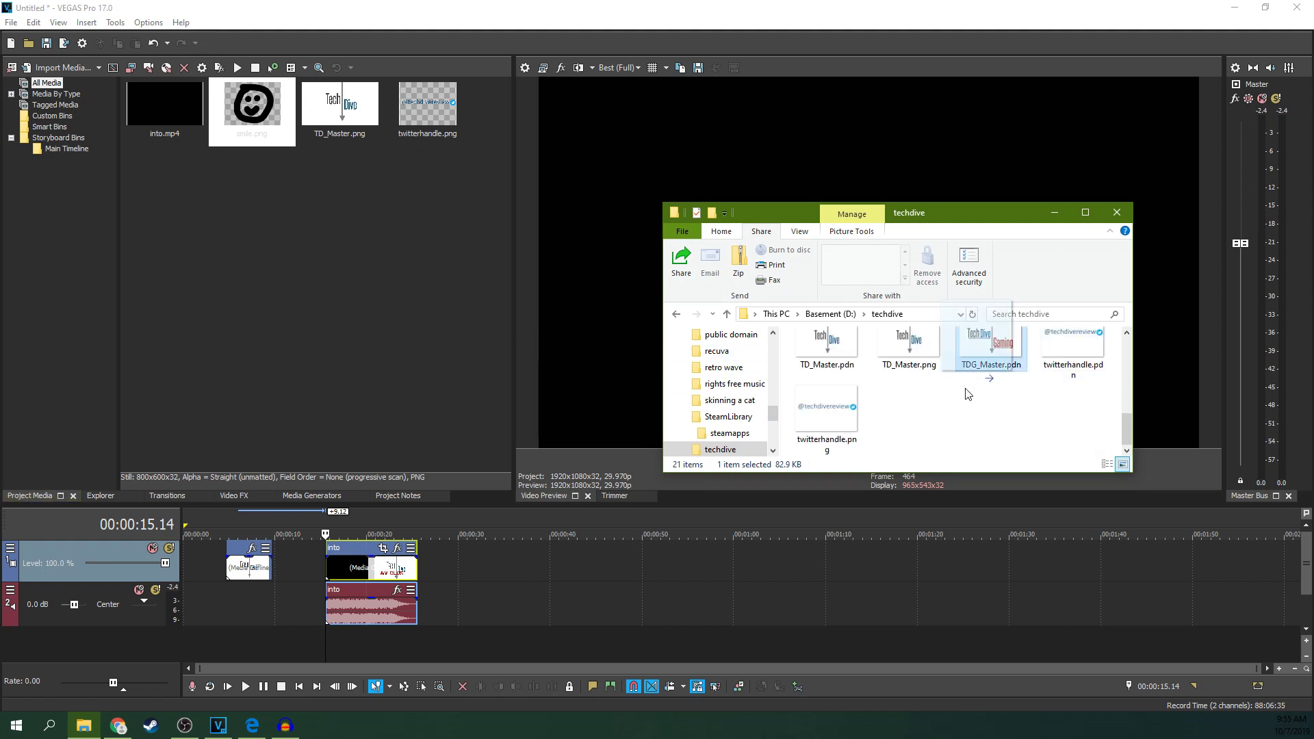
left_click_drag(991, 346, 311, 316)
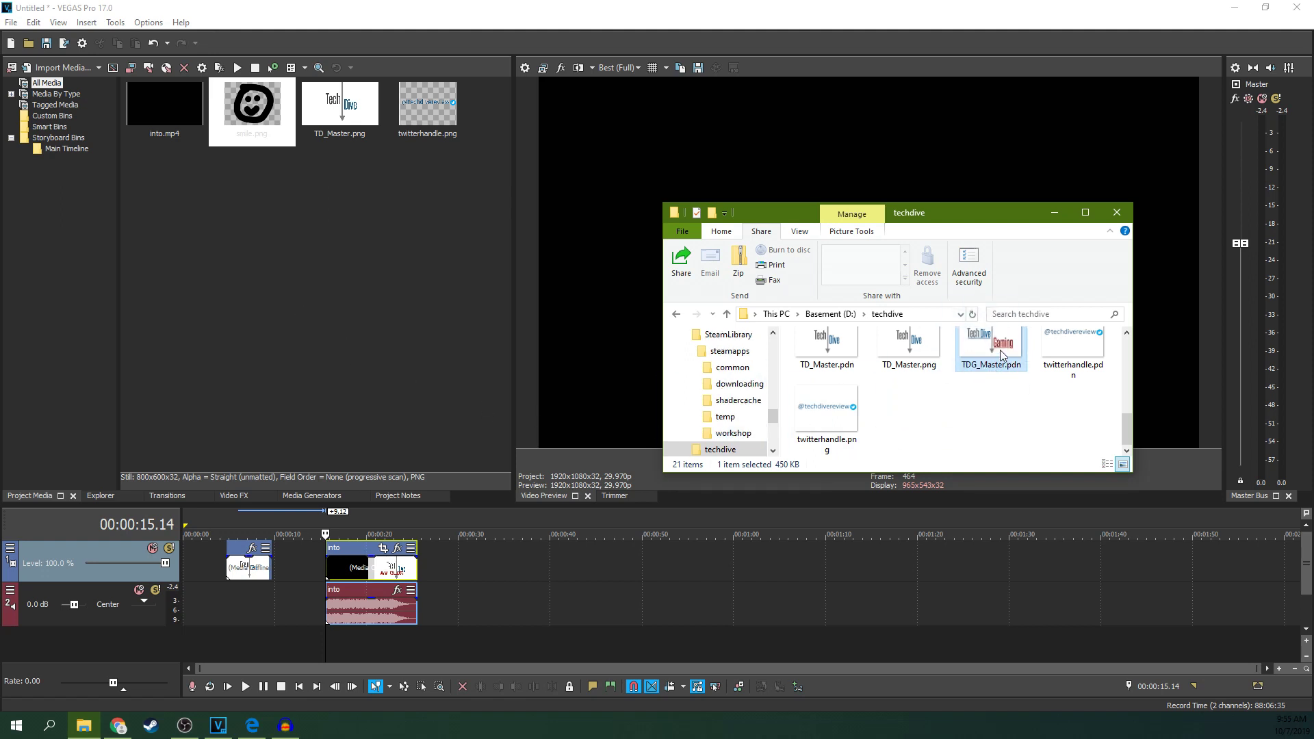
left_click_drag(1000, 354, 394, 316)
scroll(953, 403, "up", 1)
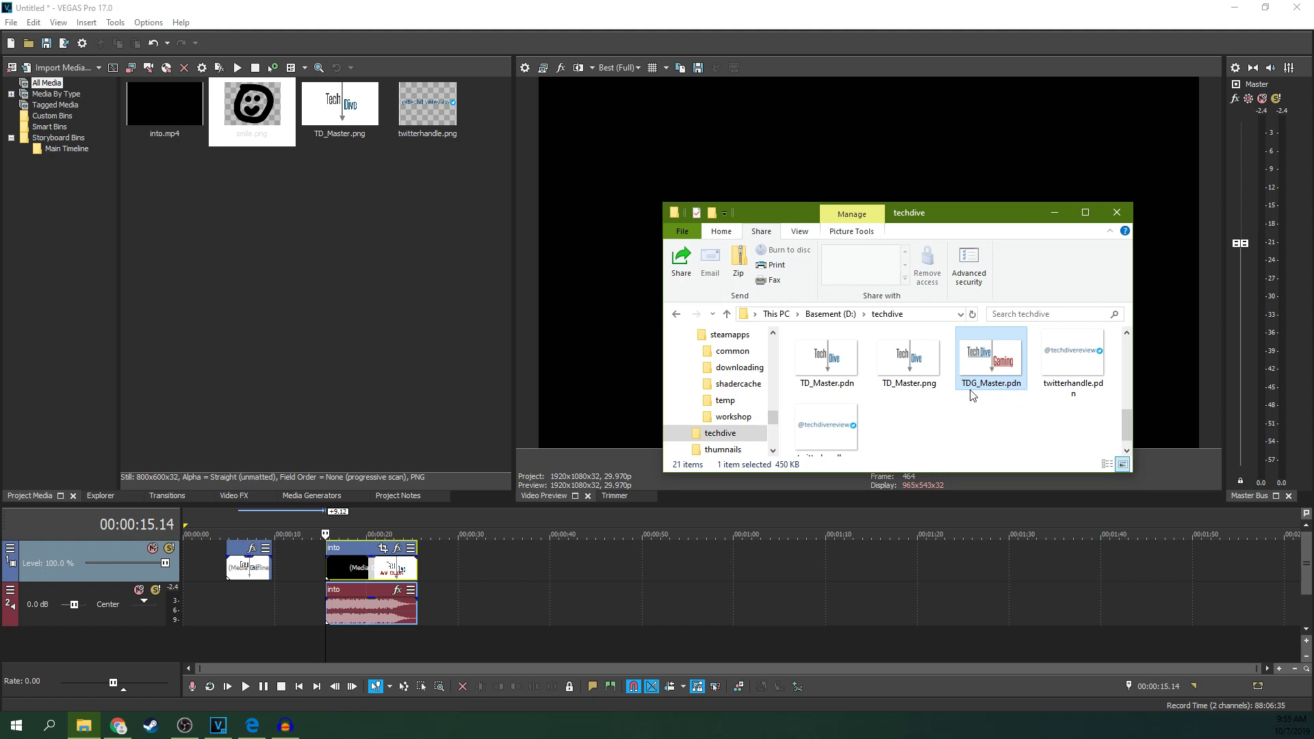
left_click_drag(981, 364, 589, 368)
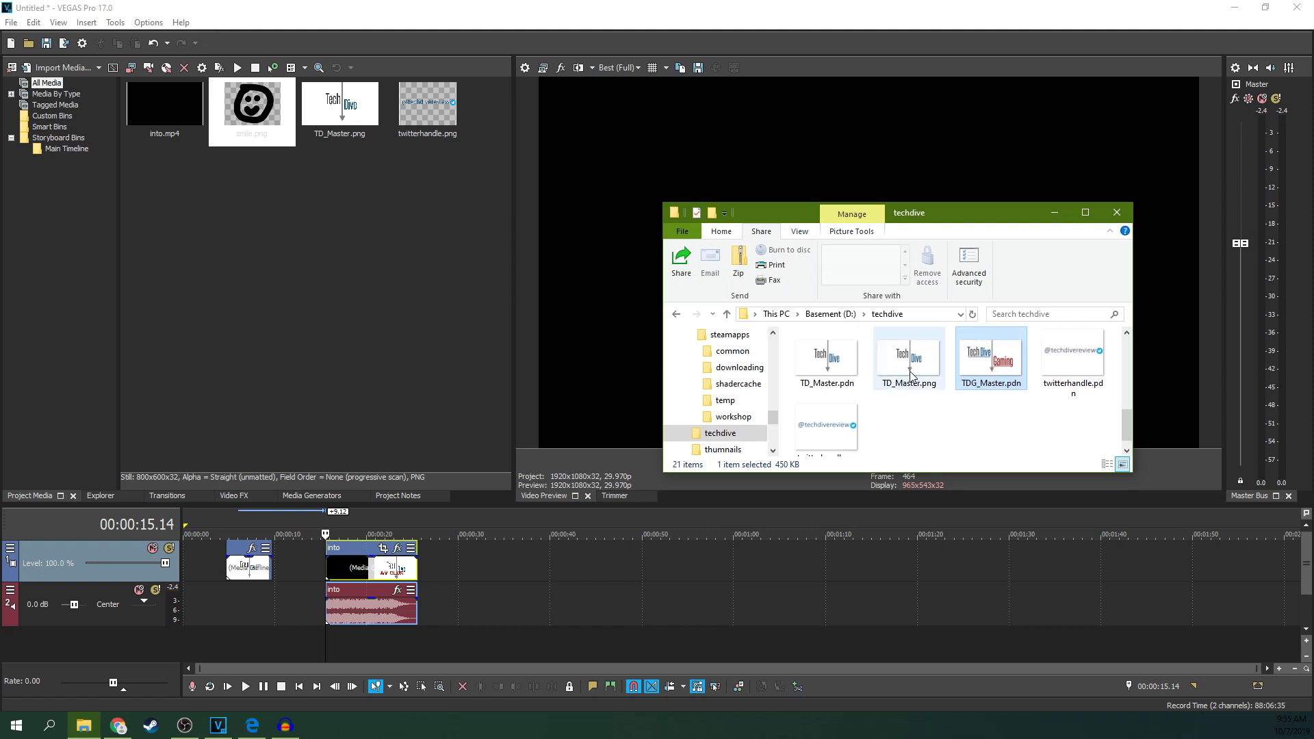
left_click_drag(910, 375, 342, 309)
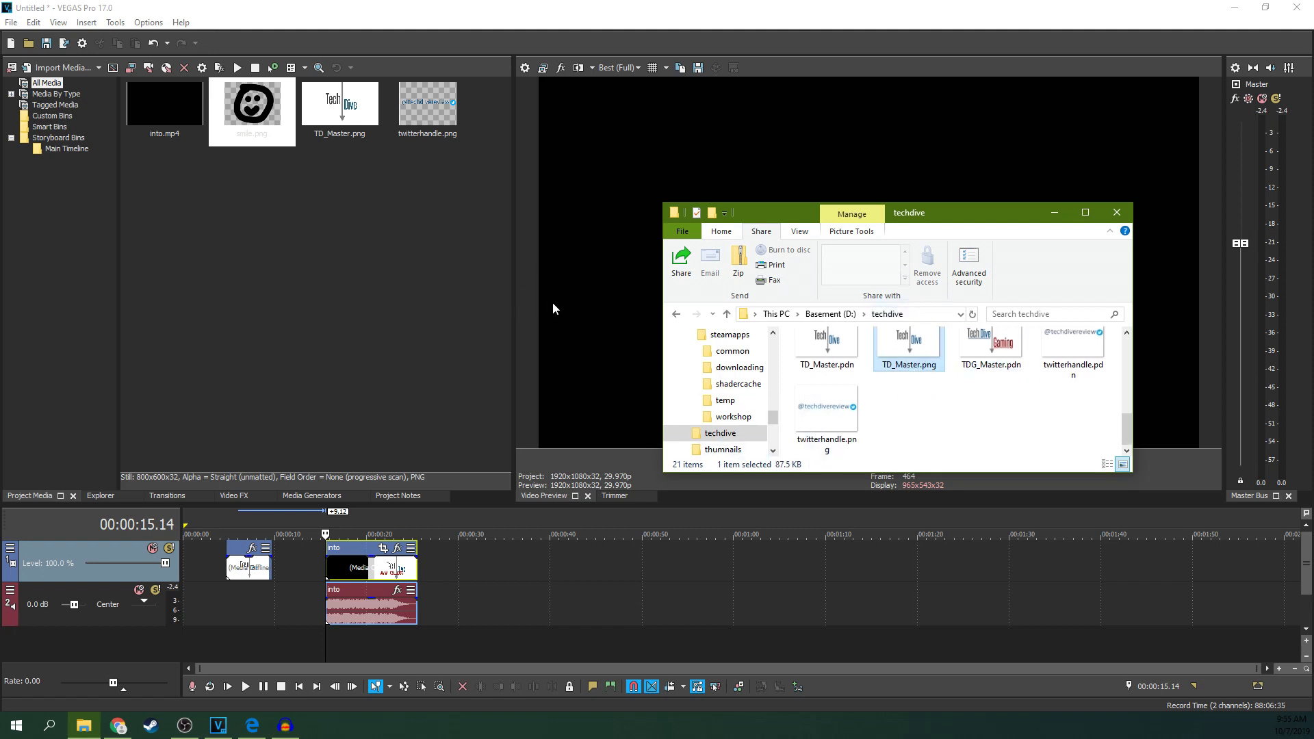
scroll(965, 381, "up", 1)
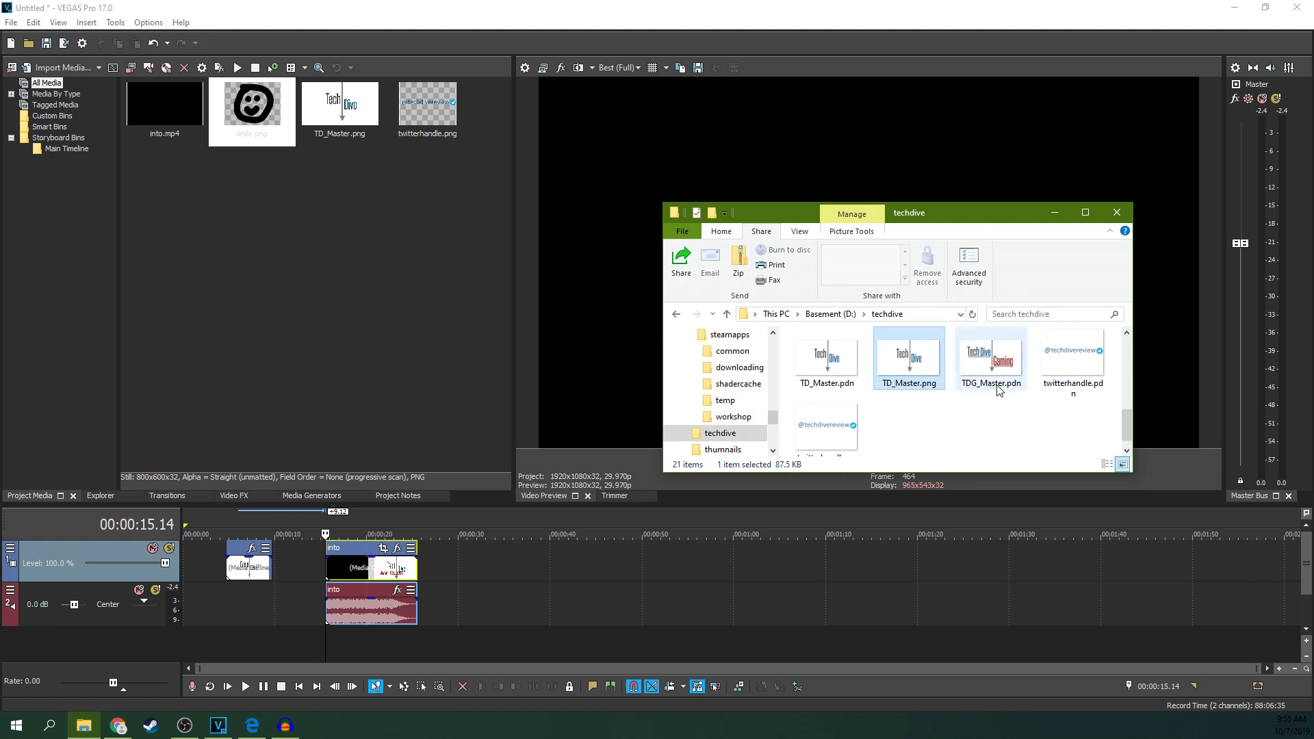
scroll(998, 397, "up", 3)
scroll(999, 414, "down", 2)
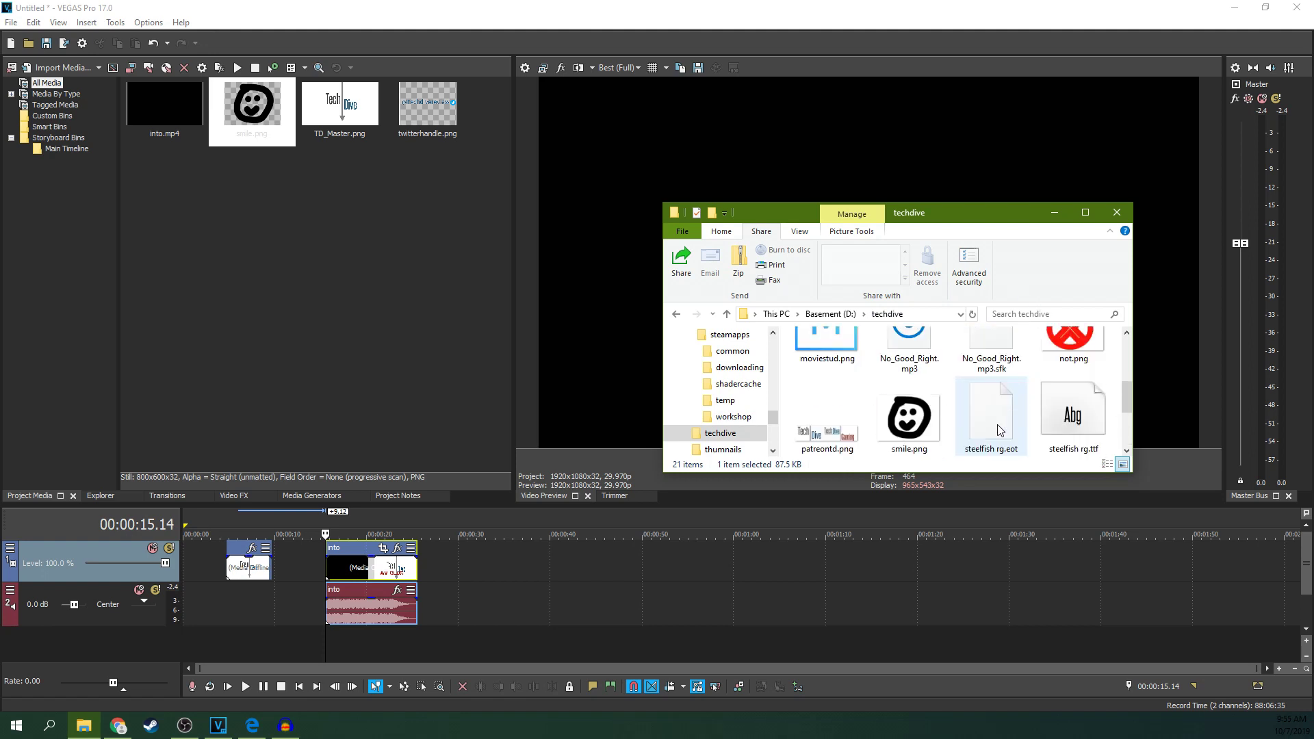
scroll(998, 384, "up", 2)
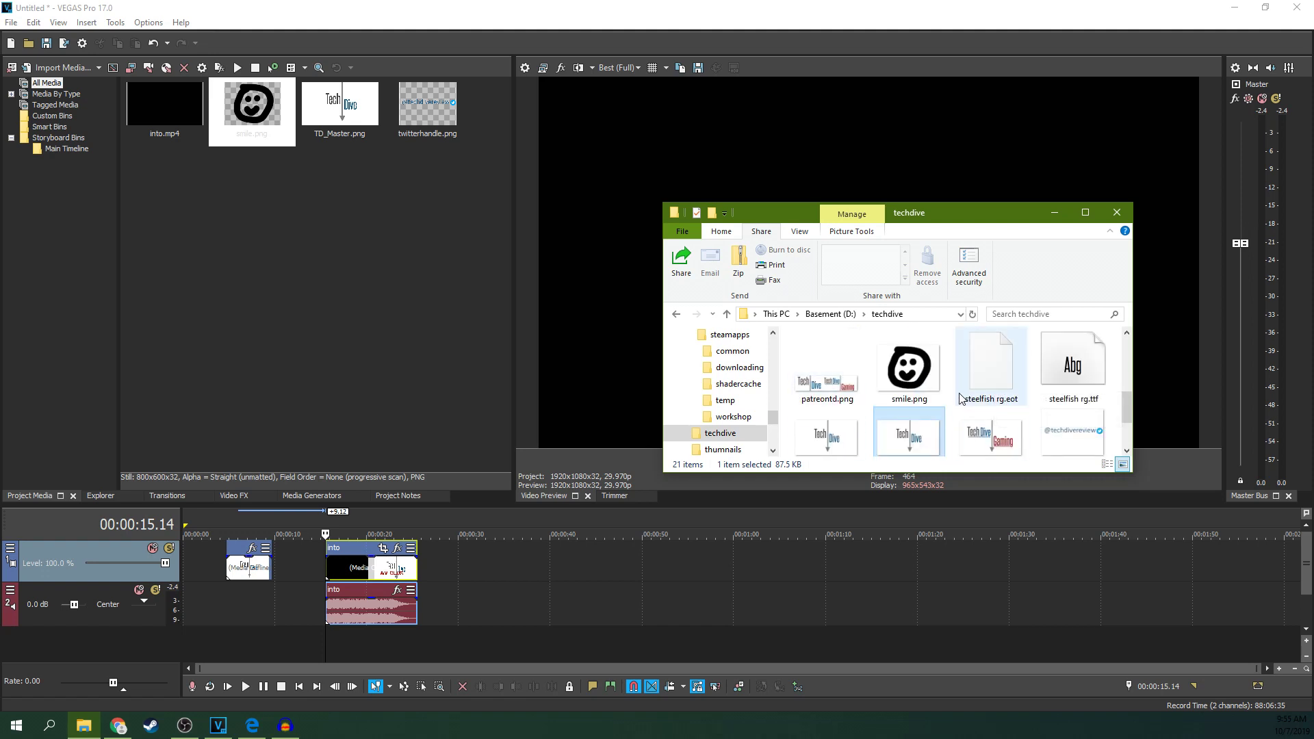
scroll(960, 399, "up", 2)
scroll(960, 398, "down", 2)
scroll(958, 396, "up", 2)
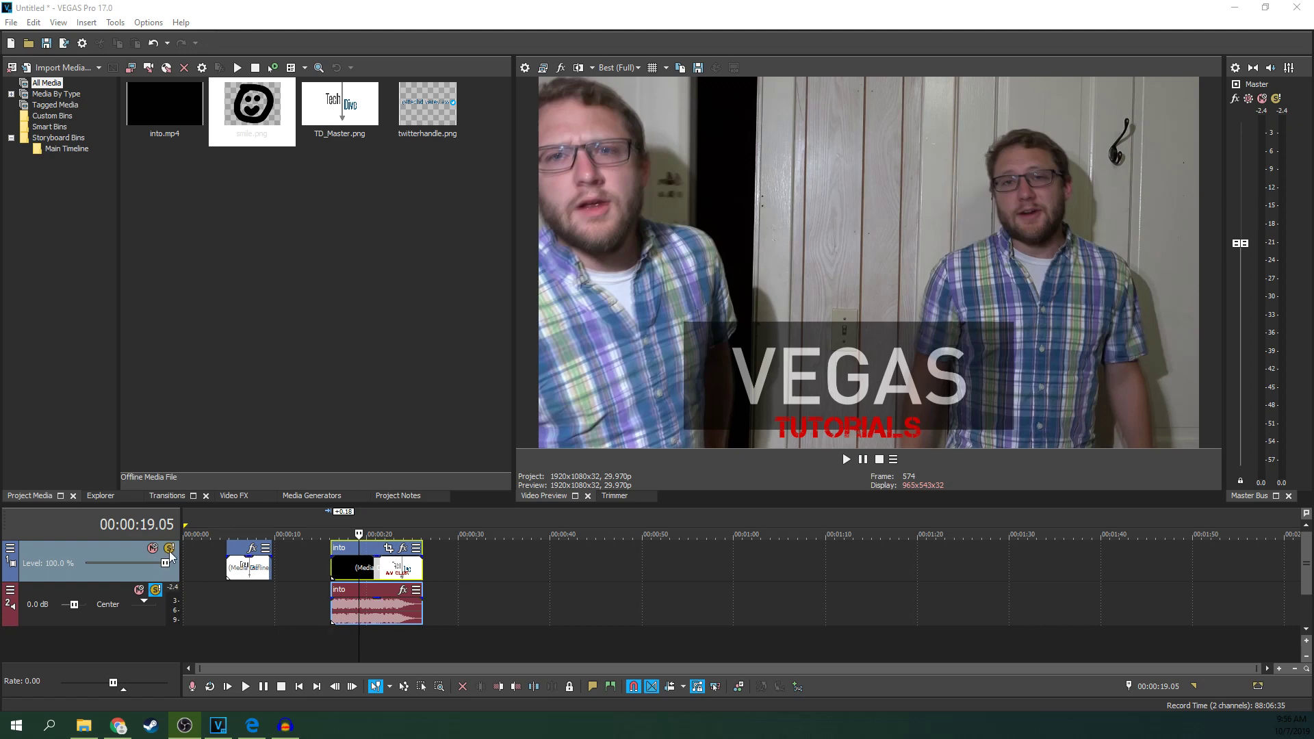
- Solo the intro audio, delete and restore the video track, and insert two empty audio tracks
left_click(155, 590)
key("Delete")
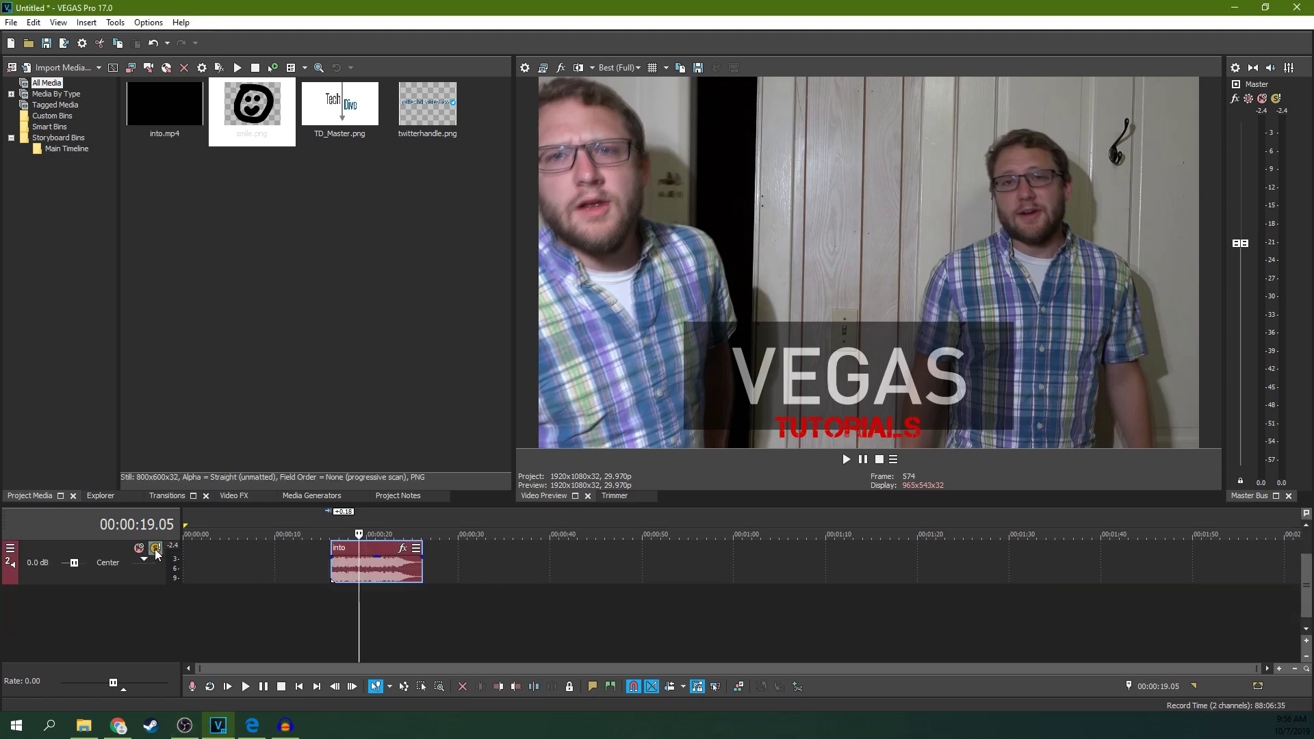
key("ctrl+z")
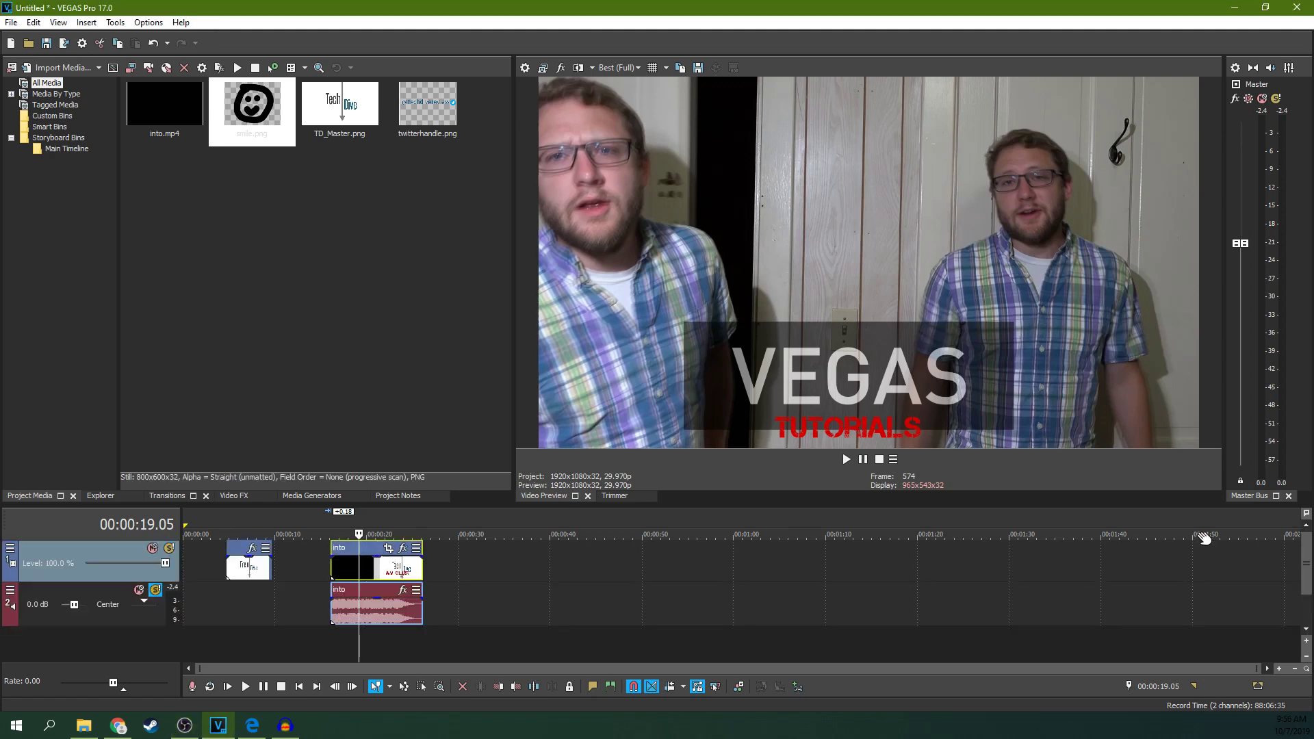
right_click(310, 655)
left_click(332, 586)
right_click(287, 633)
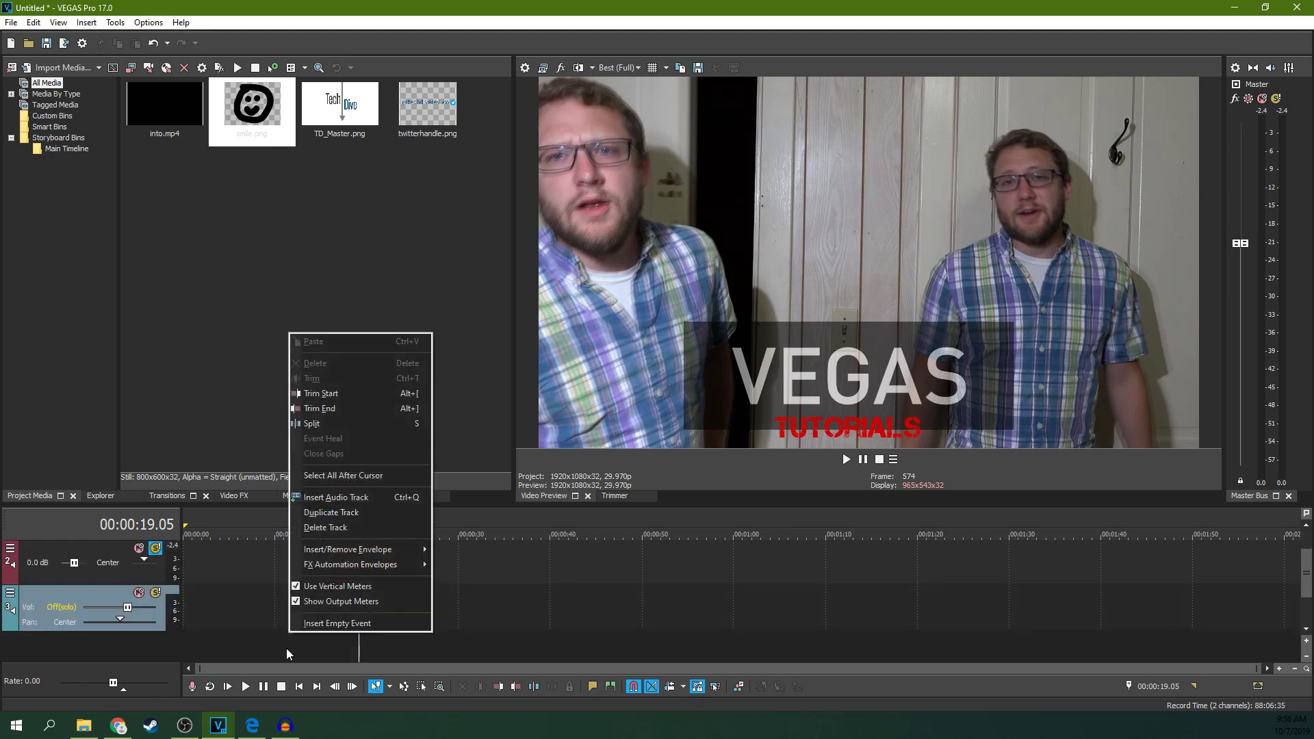
right_click(287, 654)
left_click(331, 593)
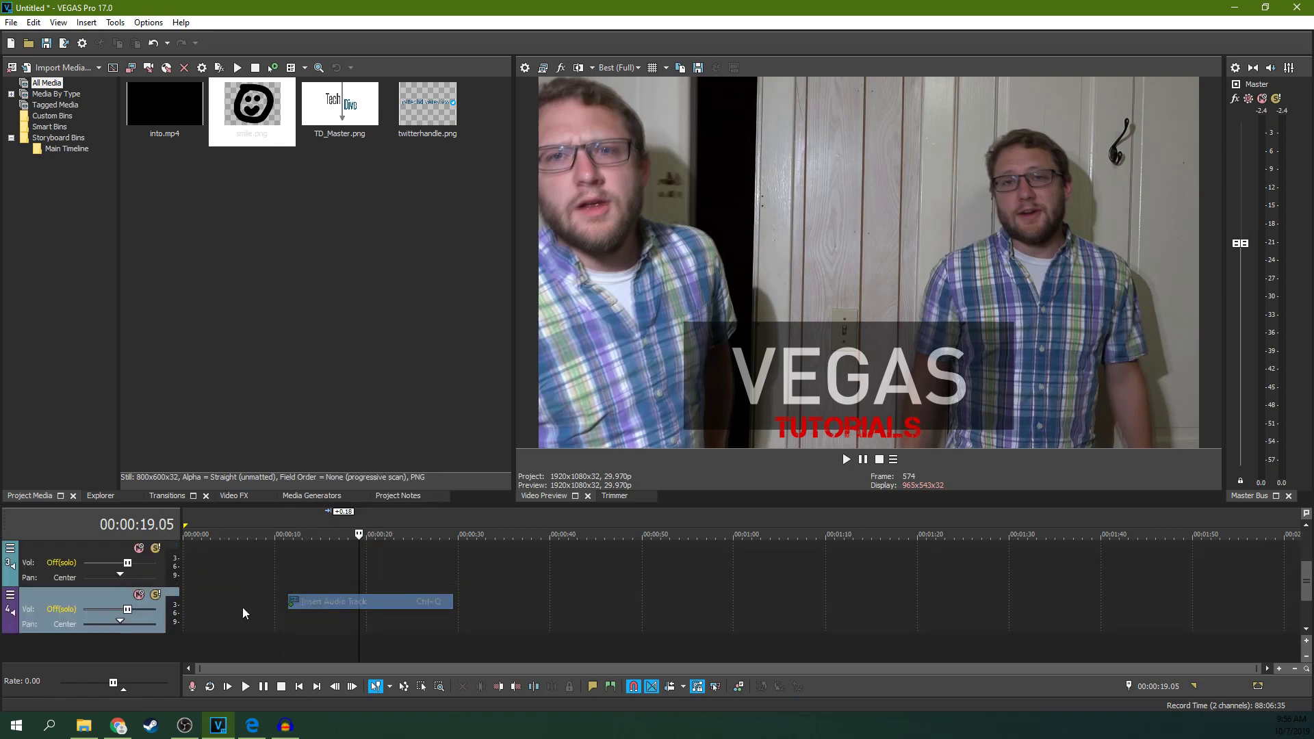
- Solo audio track 4, step the playhead through the logo and 12–14 s gap, then play and pause the intro clip
left_click(155, 595)
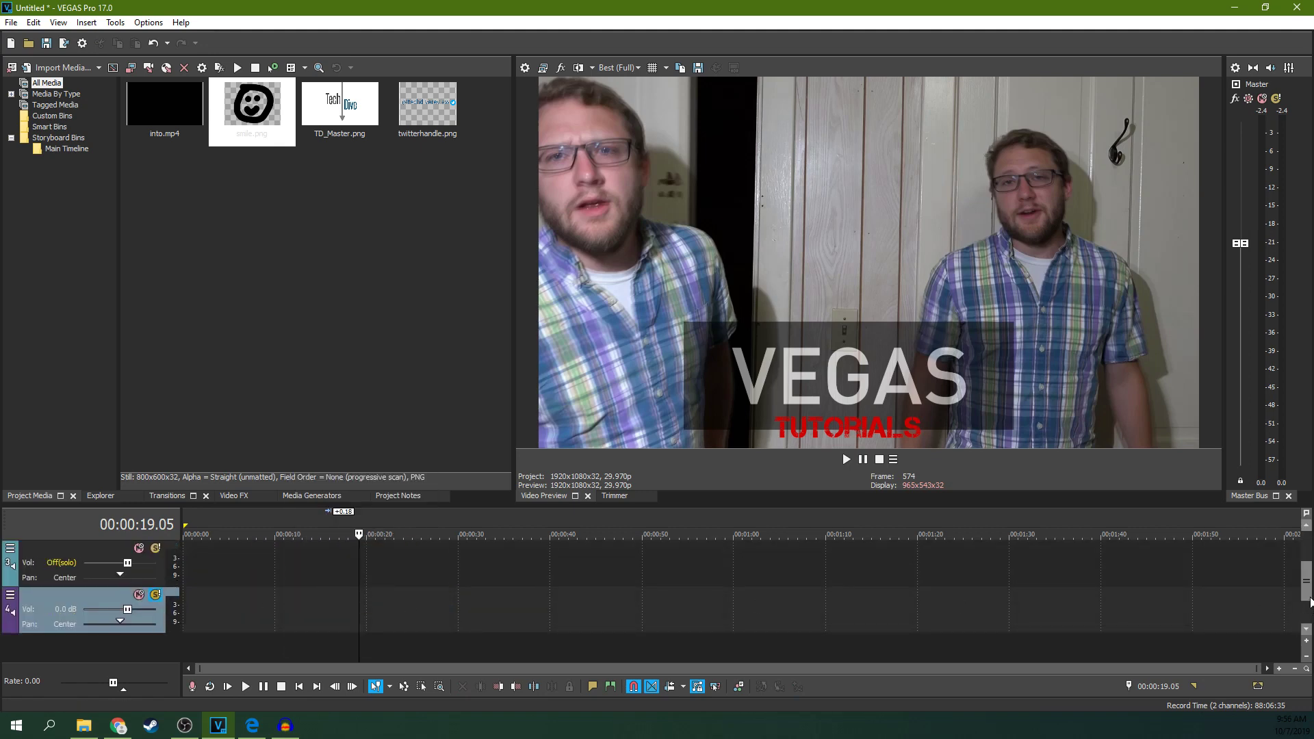
left_click_drag(1309, 601, 1308, 577)
left_click(236, 603)
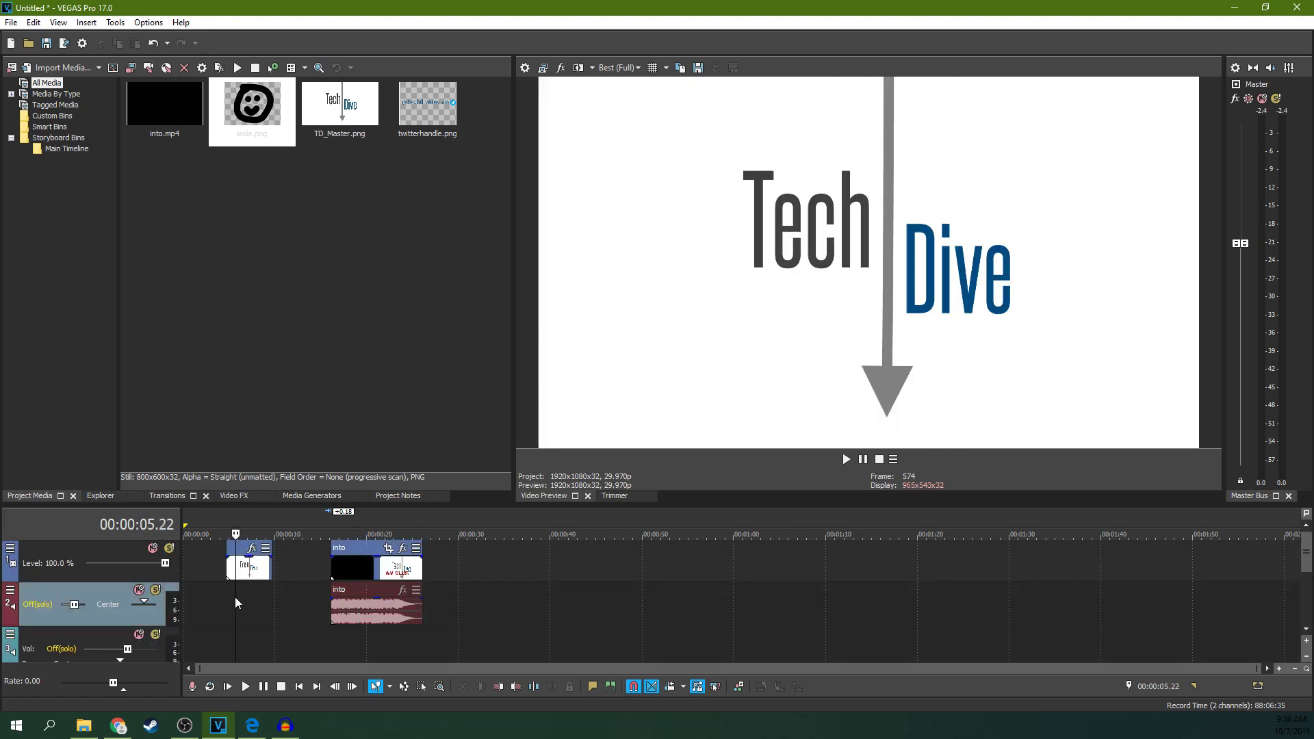
left_click(300, 583)
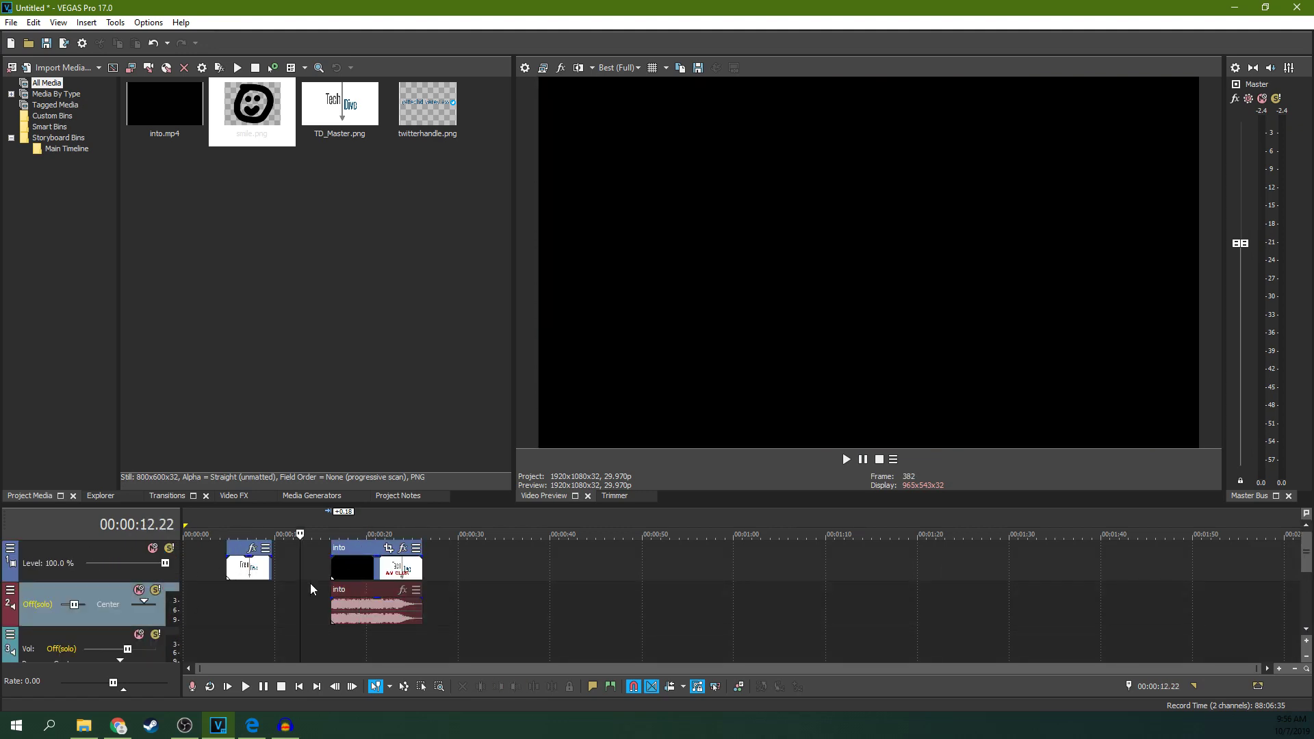
left_click(317, 603)
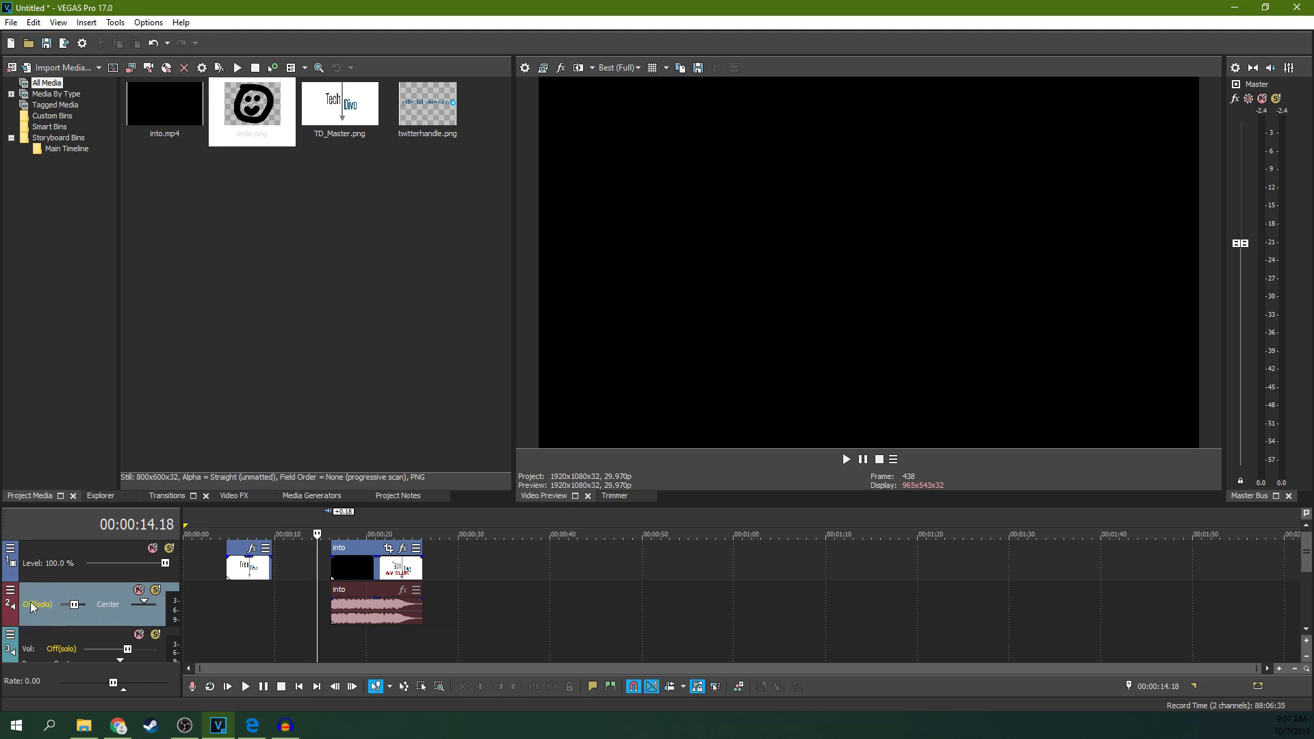
left_click(340, 605)
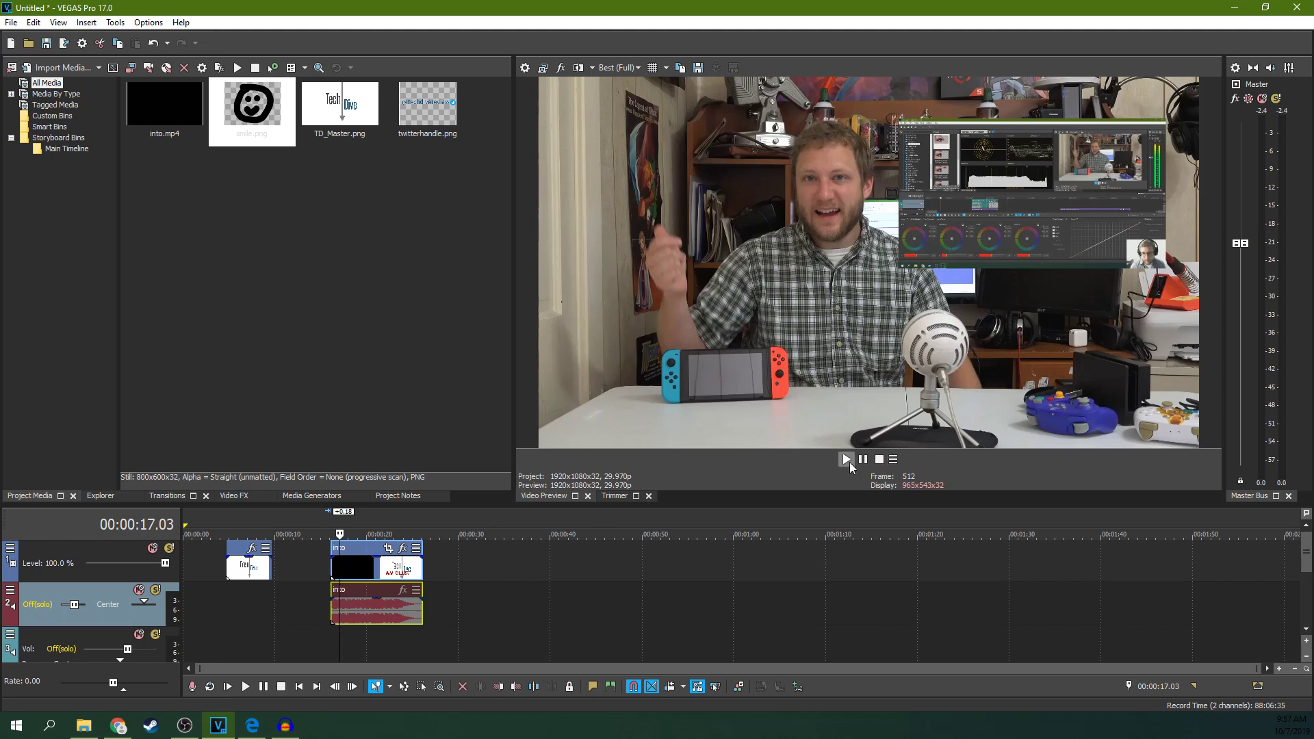
left_click(849, 462)
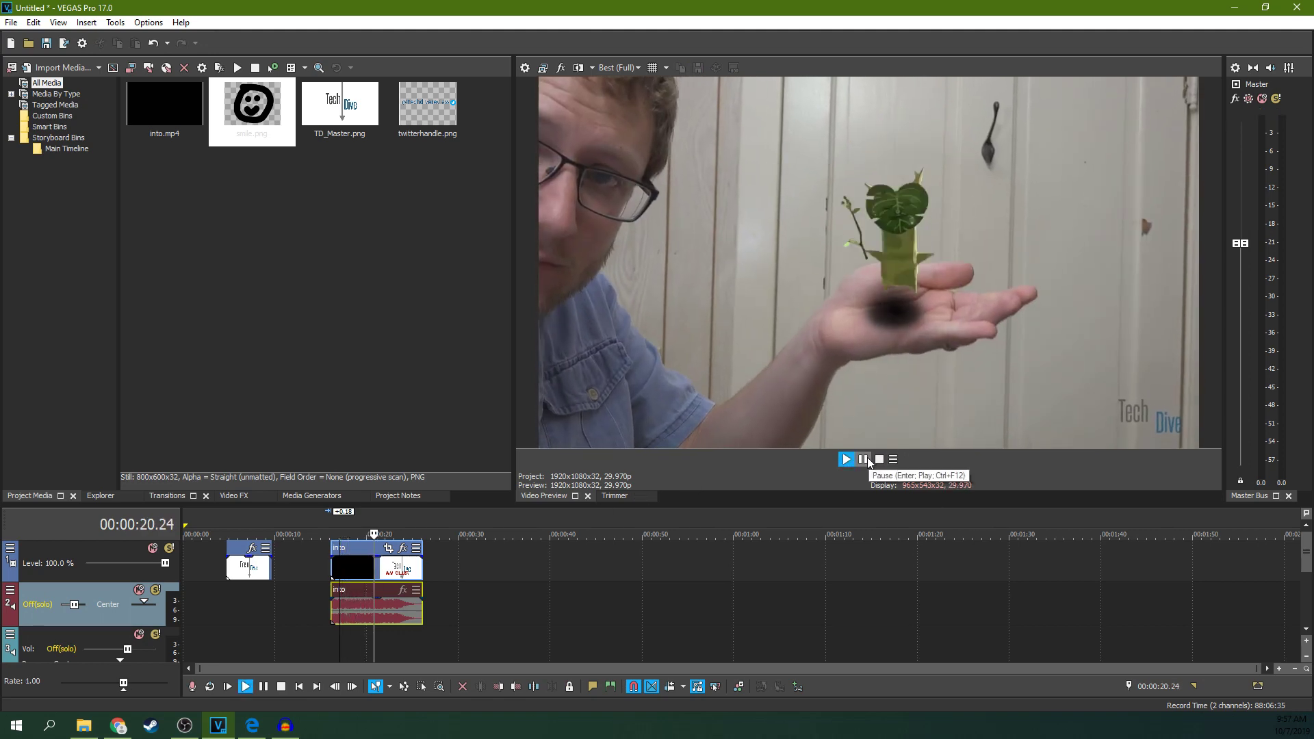
left_click(864, 460)
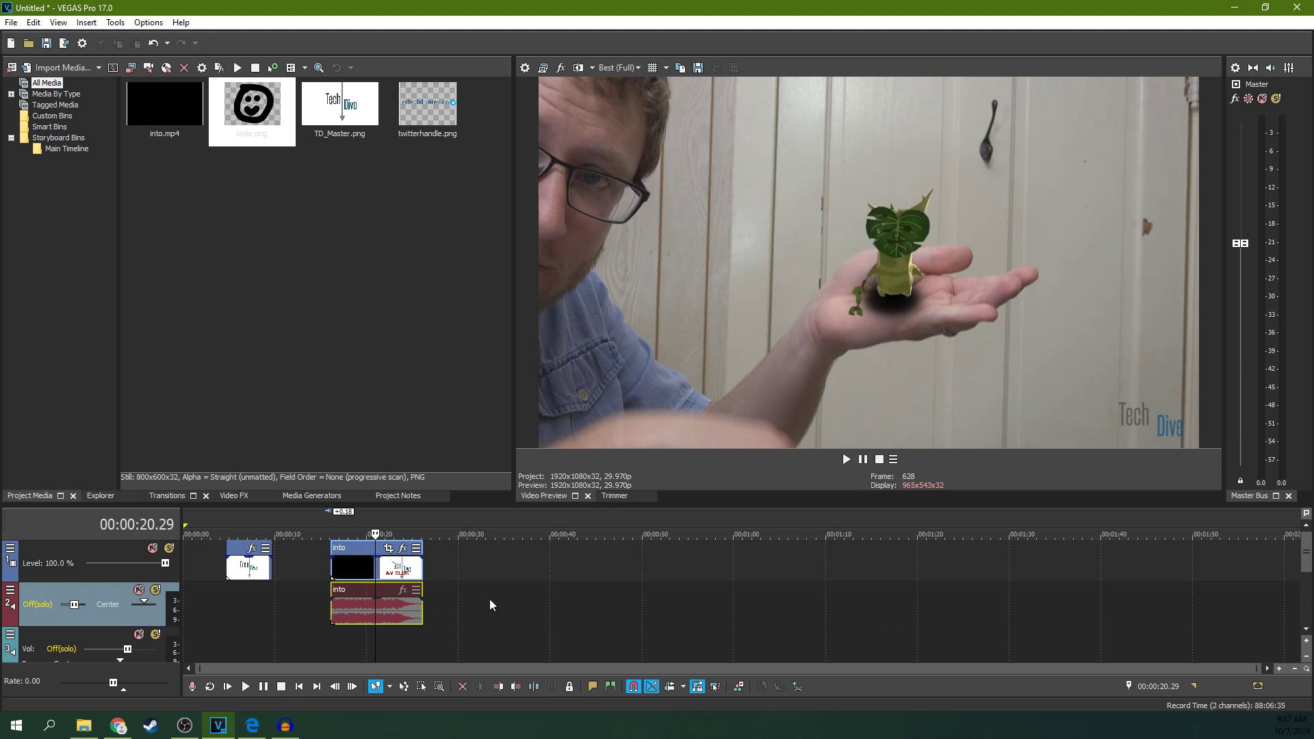
left_click(1305, 628)
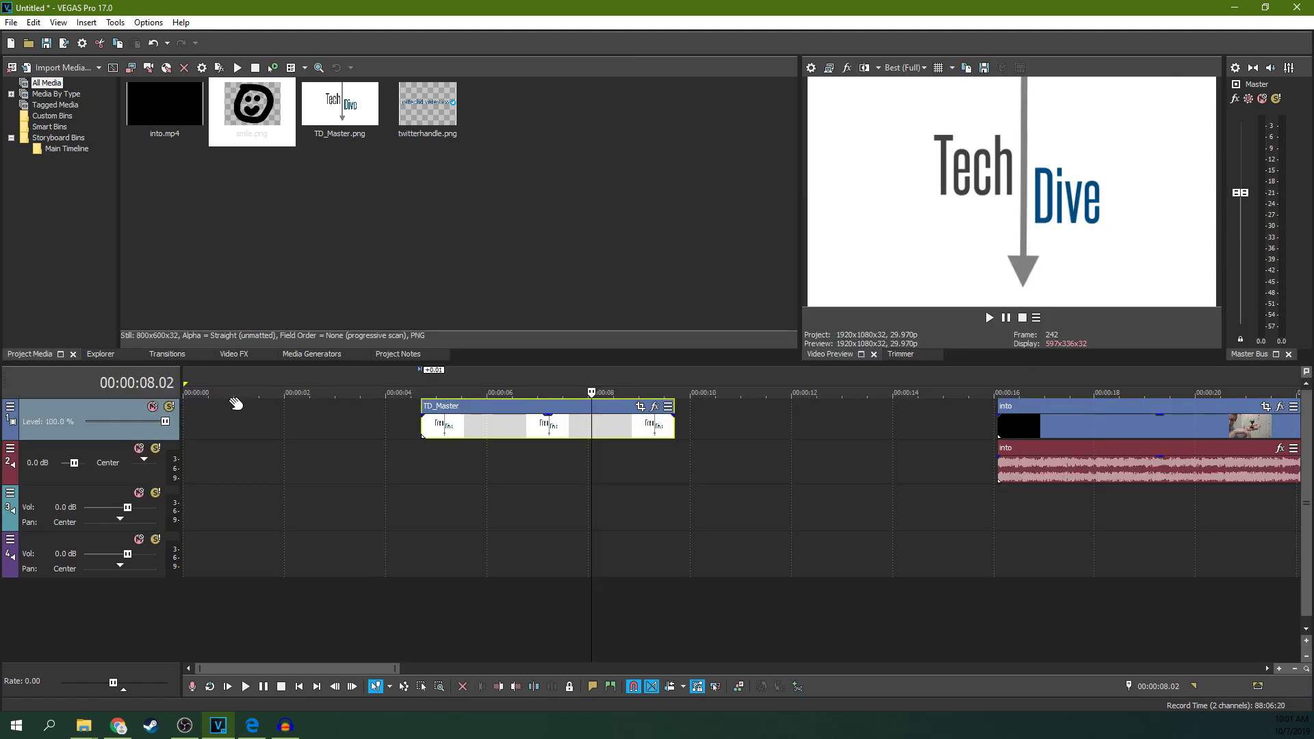
- Park the playhead at the left edge of the TD_Master logo event, around 4 seconds
left_click(418, 428)
left_click(422, 428)
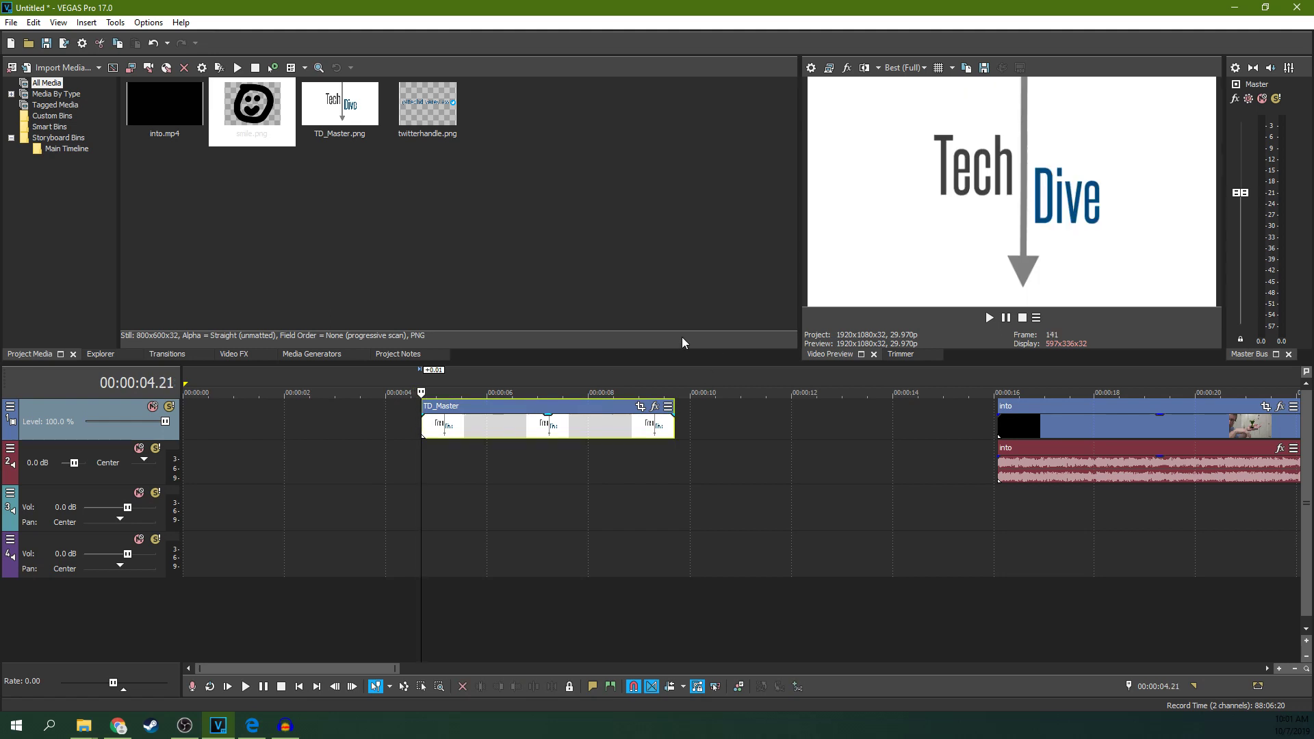